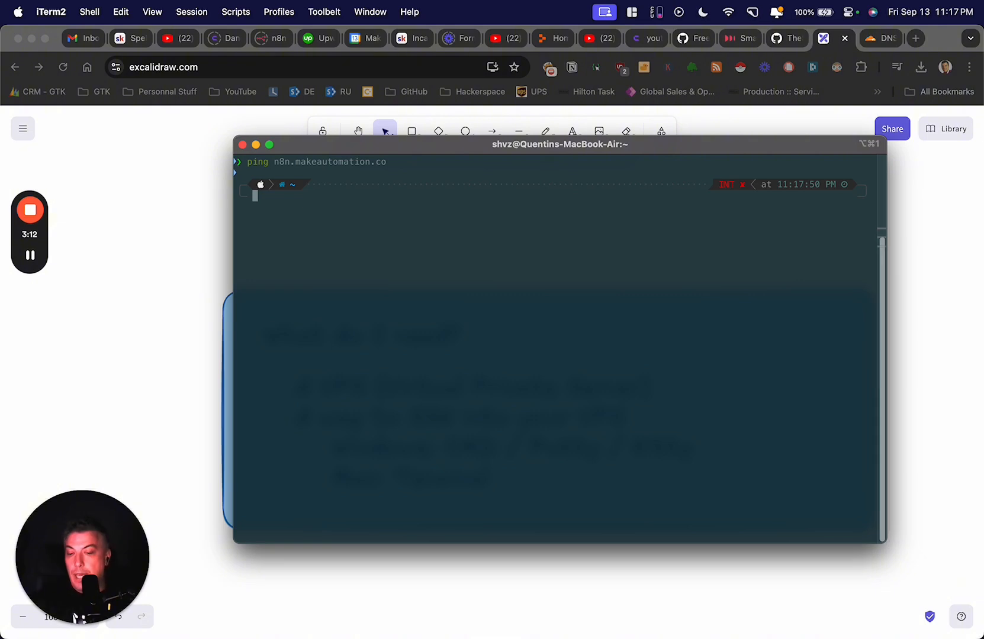
# - Clear the terminal with clear and move the iTerm2 window slightly lower and left
pyautogui.write('clear')
pyautogui.press('Return')
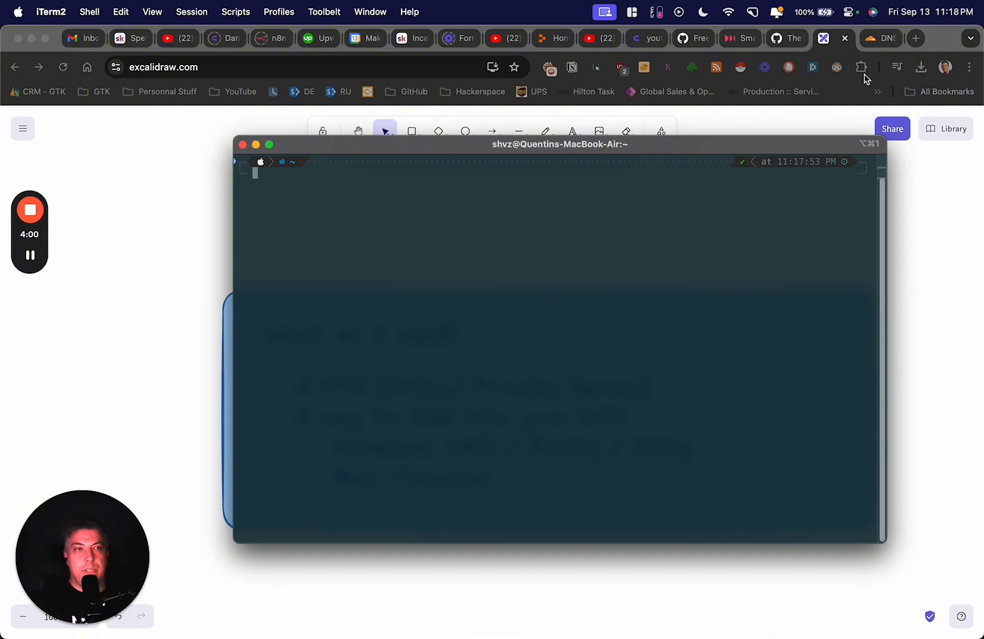
pyautogui.moveTo(663, 153); pyautogui.dragTo(642, 190)
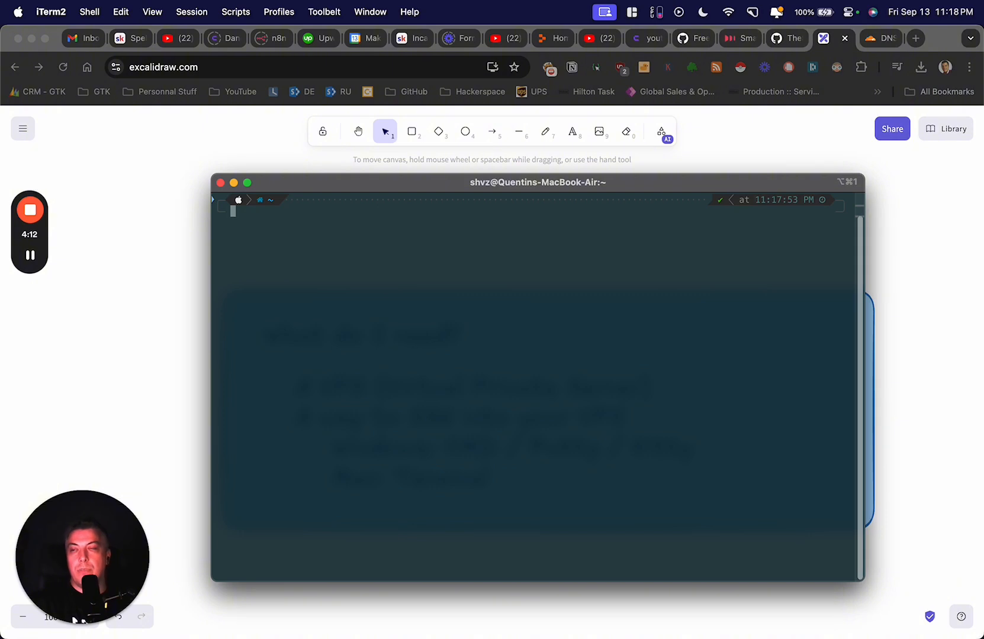
# - SSH into the server 138.68.96.84 as root, accepting its host key with yes
pyautogui.press('super+Tab')
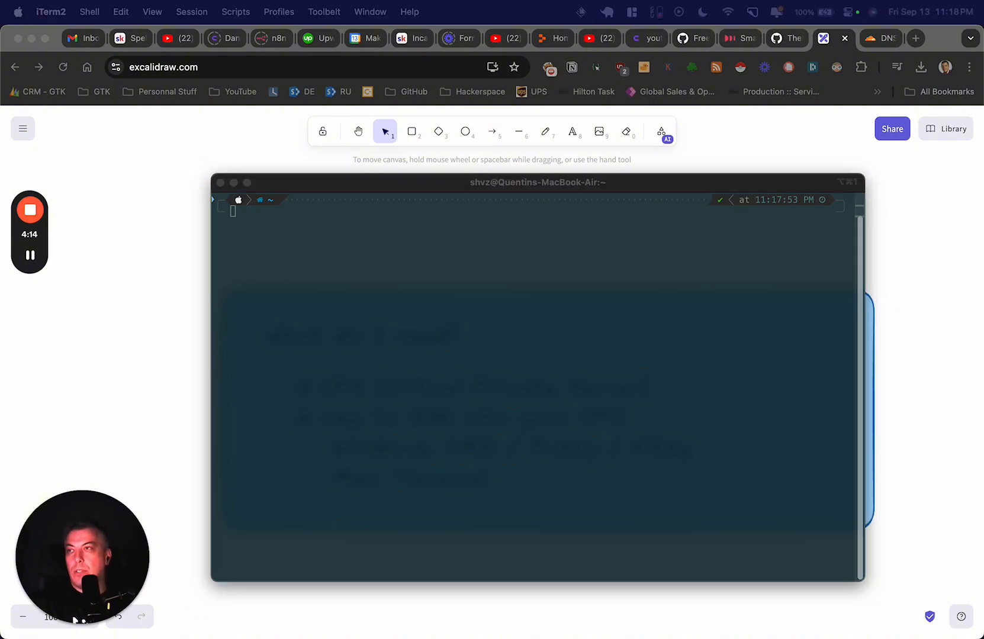
pyautogui.click(564, 323)
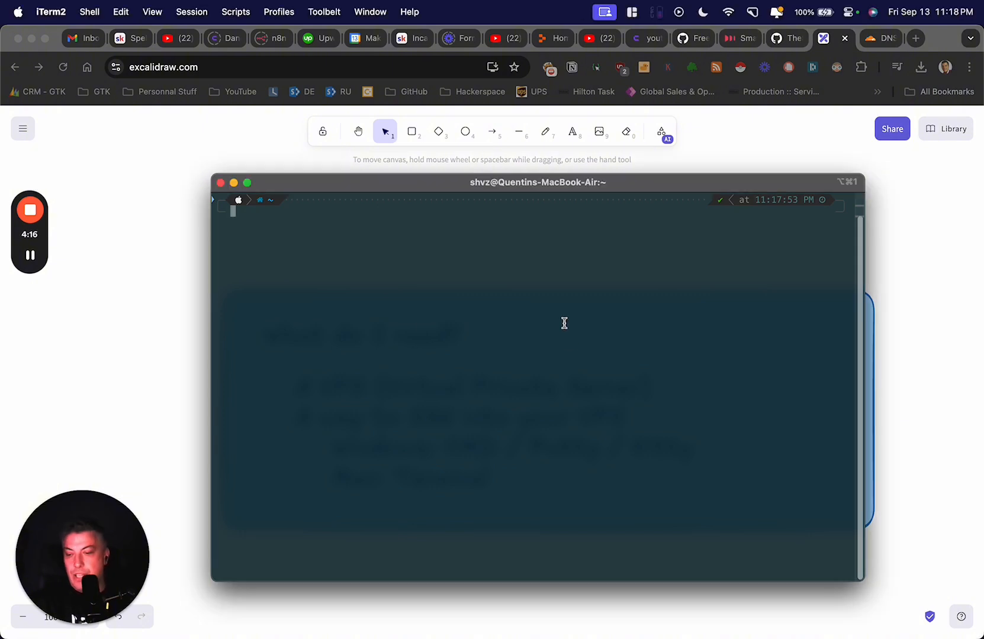
pyautogui.write('ssh root')
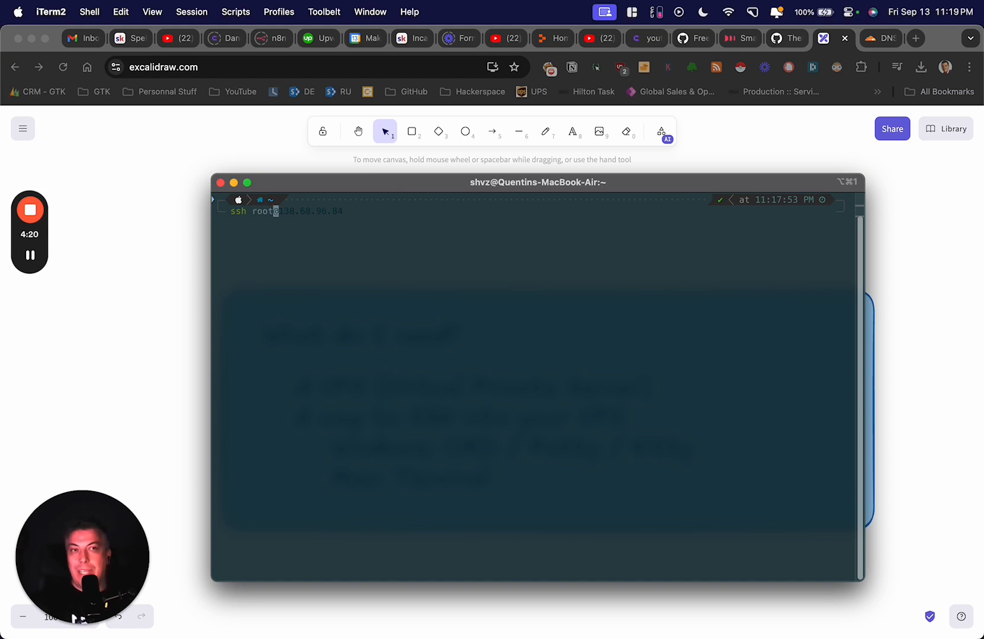
pyautogui.write('@')
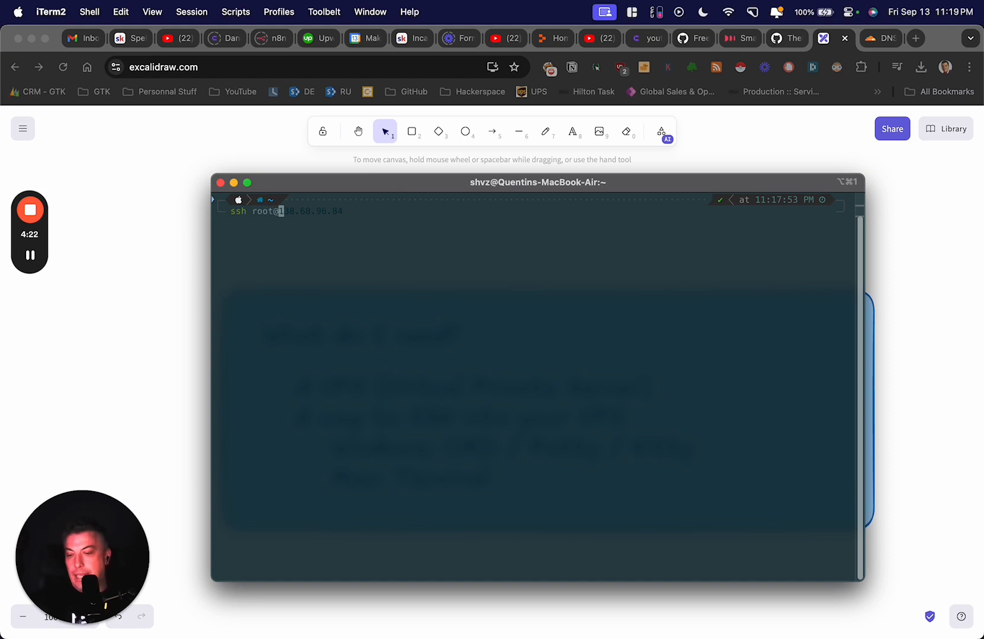
pyautogui.press('Right')
pyautogui.press('Return')
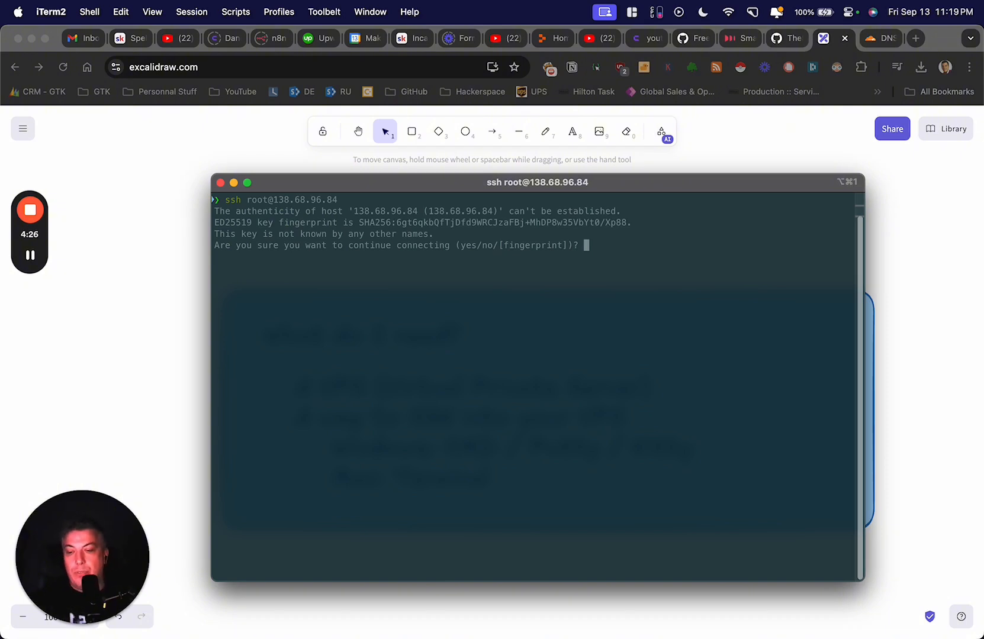
pyautogui.write('yes')
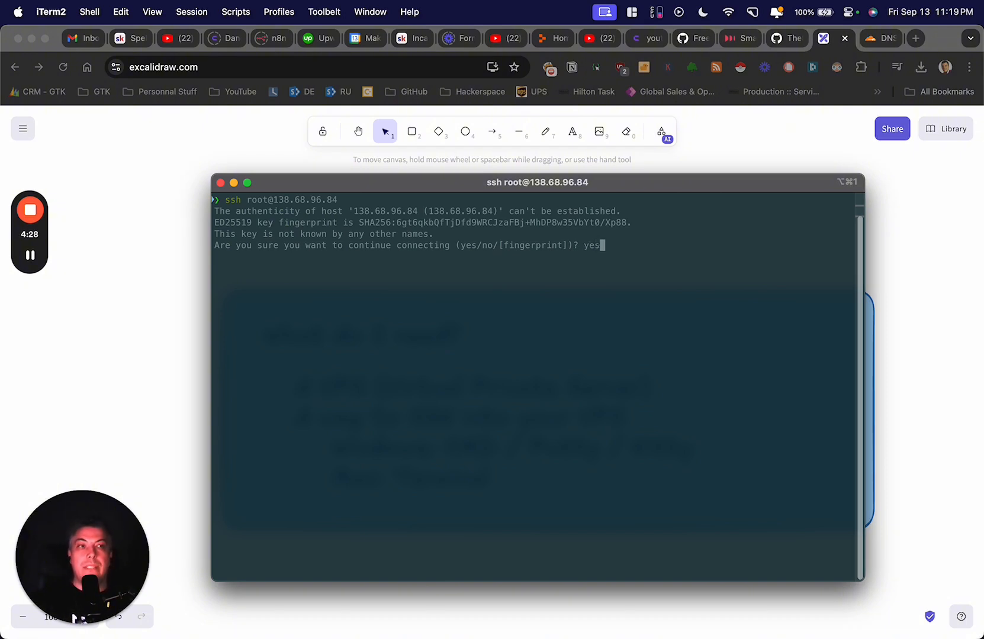
pyautogui.press('Return')
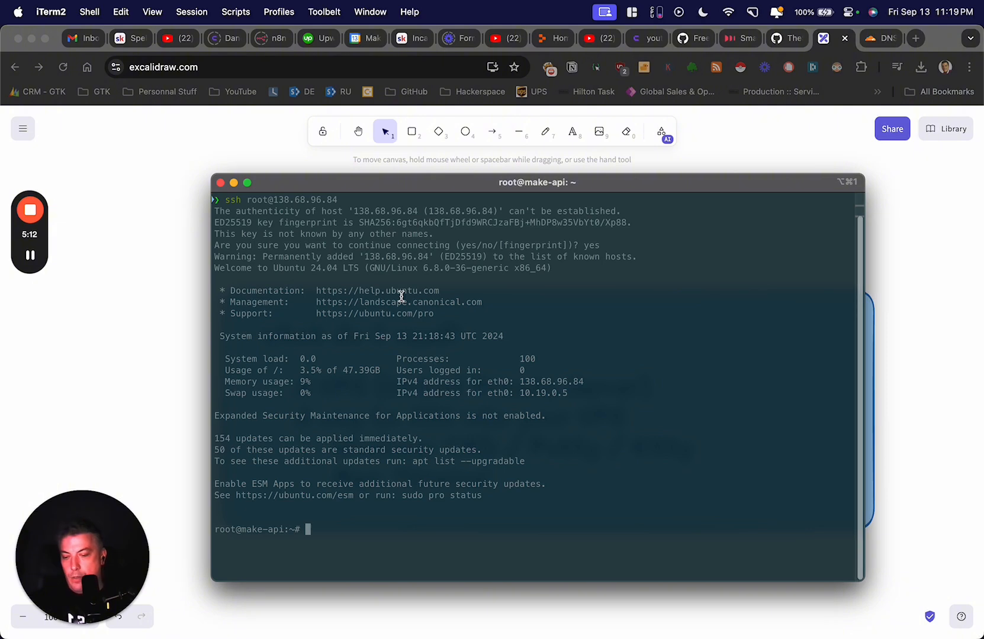
# - Refresh the server's package lists with apt-get update
pyautogui.write('a')
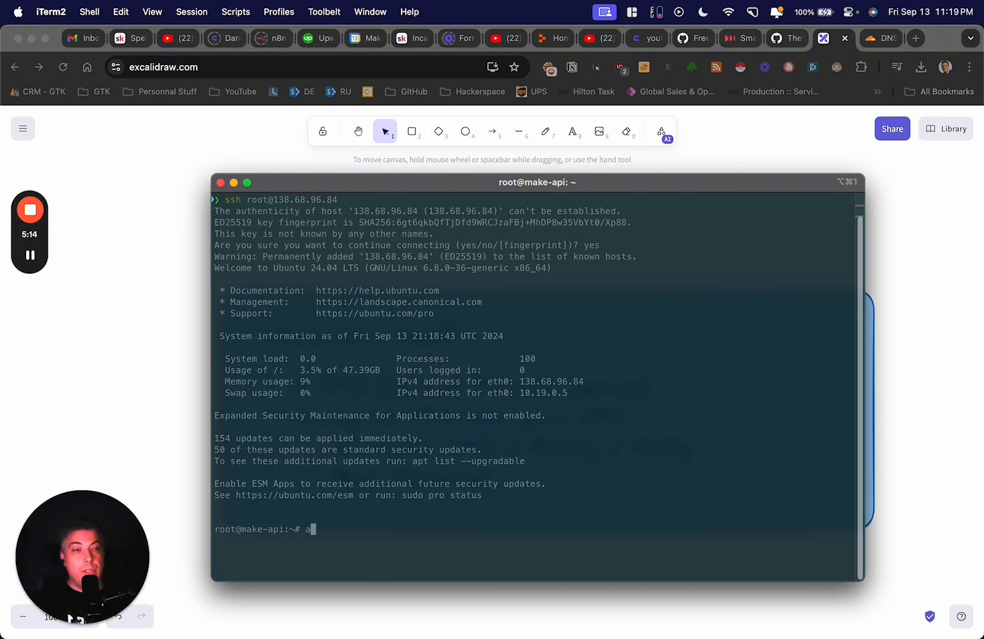
pyautogui.write('pt')
pyautogui.press('BackSpace')
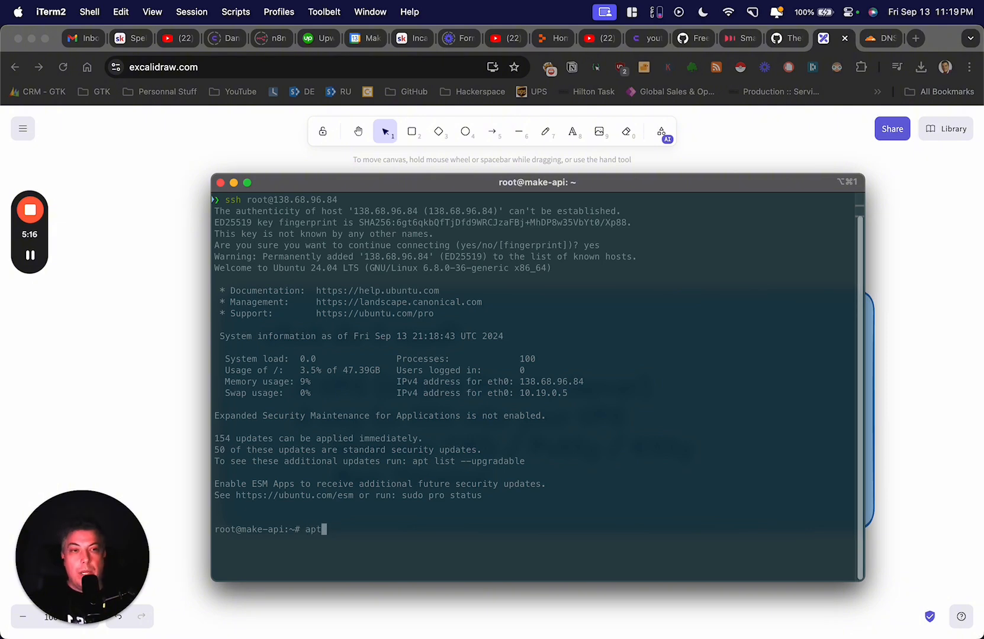
pyautogui.write('-')
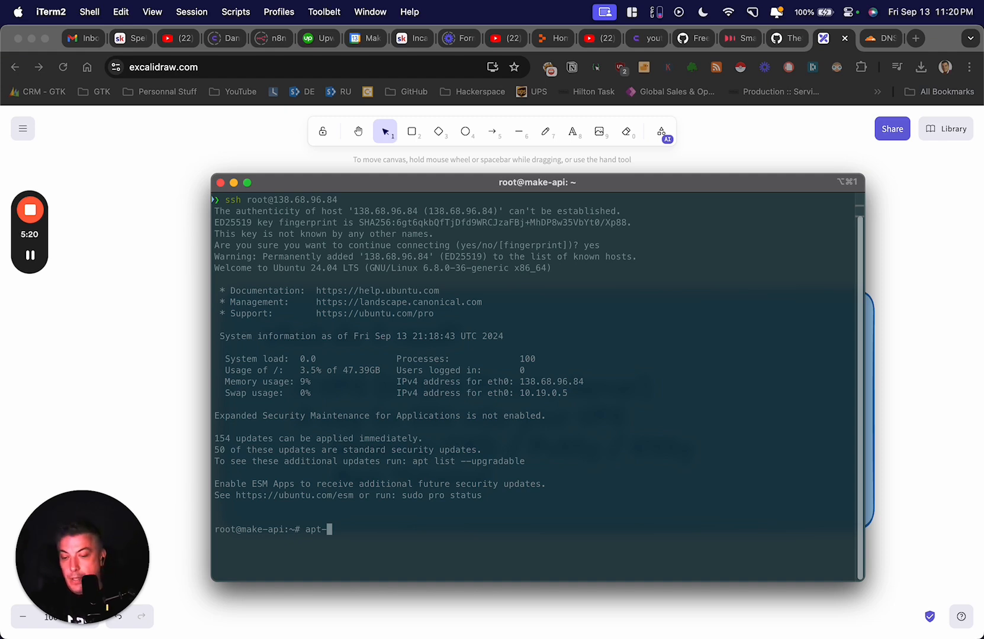
pyautogui.write('get')
pyautogui.press('BackSpace')
pyautogui.press('BackSpace')
pyautogui.press('BackSpace')
pyautogui.press('BackSpace')
pyautogui.press('BackSpace')
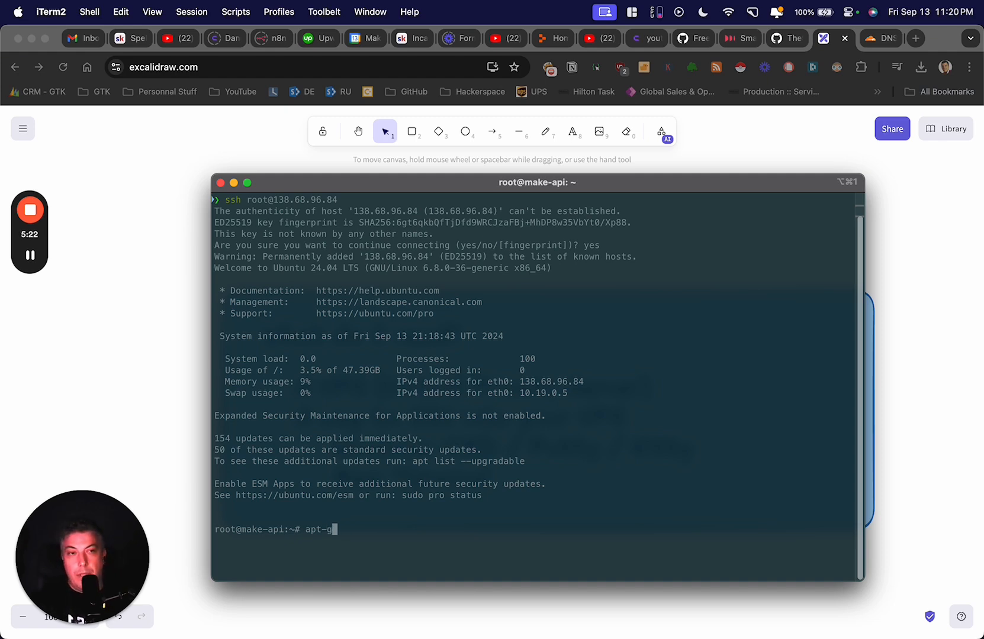
pyautogui.write('get update')
pyautogui.press('Return')
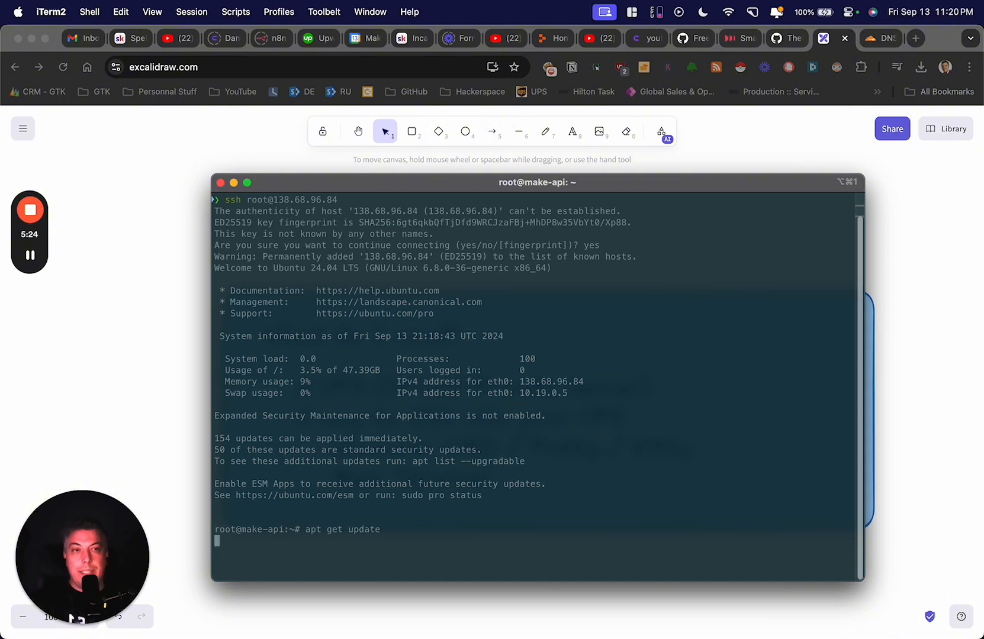
pyautogui.write('apt')
pyautogui.press('BackSpace')
pyautogui.press('BackSpace')
pyautogui.press('BackSpace')
pyautogui.press('BackSpace')
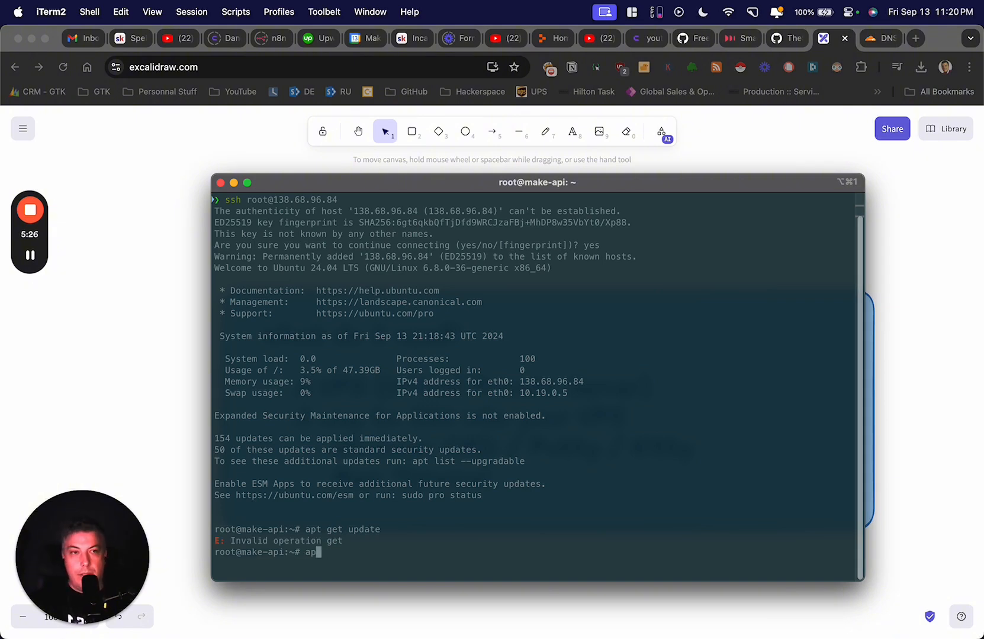
pyautogui.write('apt-get update')
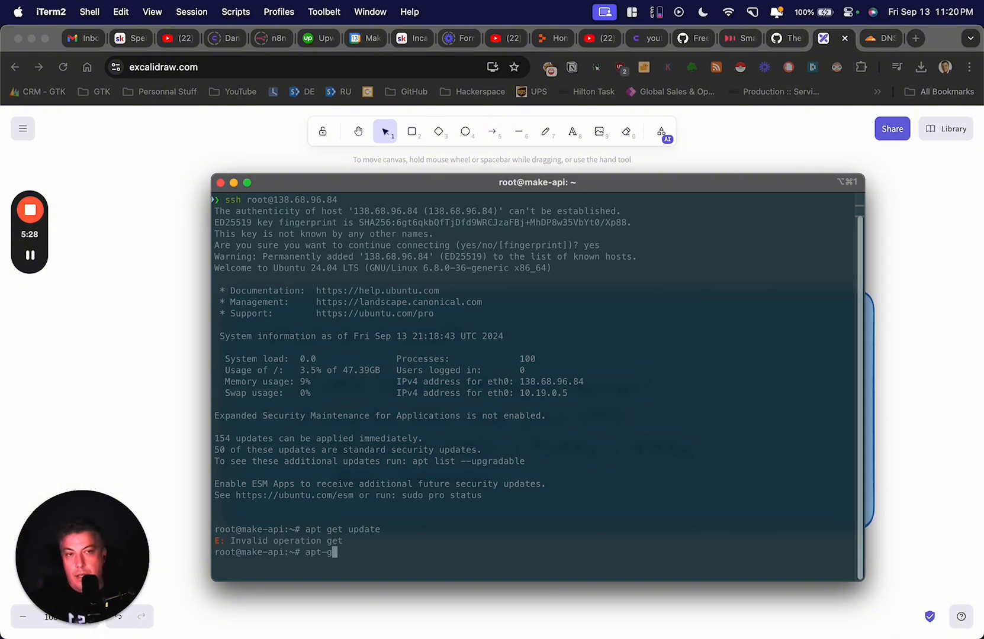
pyautogui.press('Return')
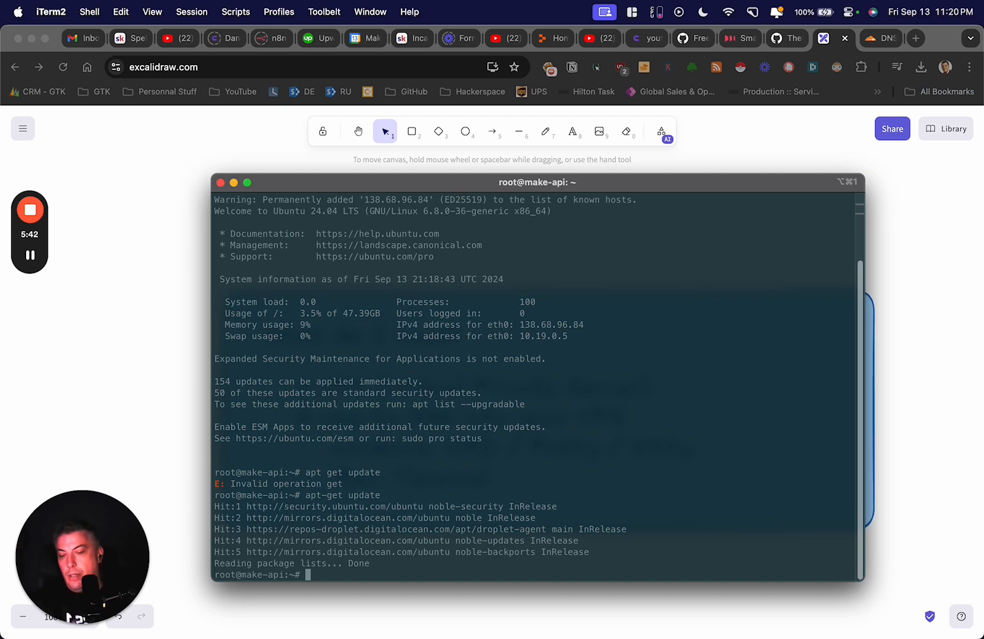
# - Run apt-get upgrade and confirm the upgrade with yes
pyautogui.write('apt-get up')
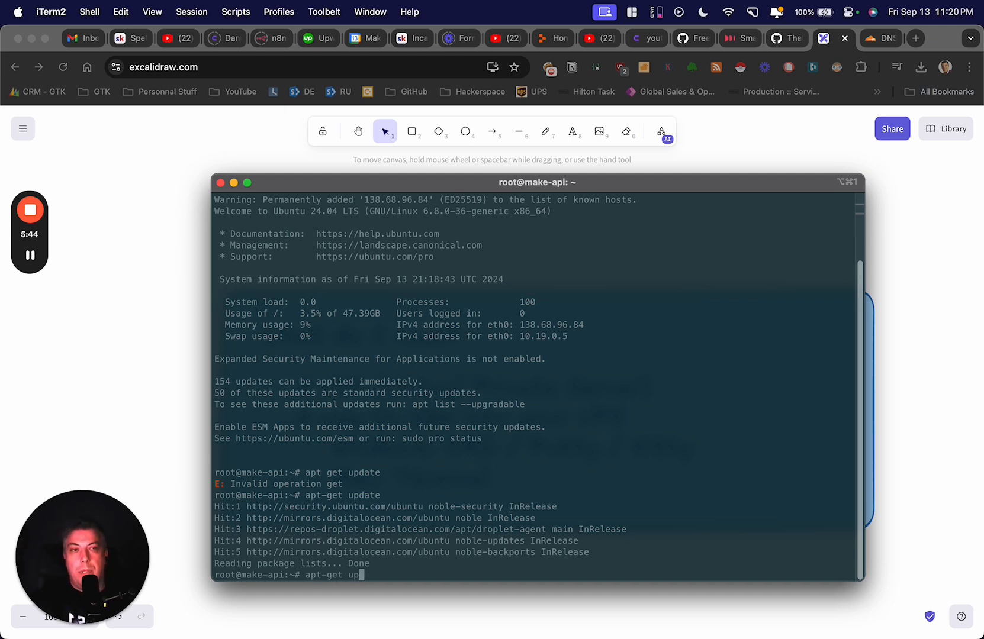
pyautogui.write('grade')
pyautogui.press('Return')
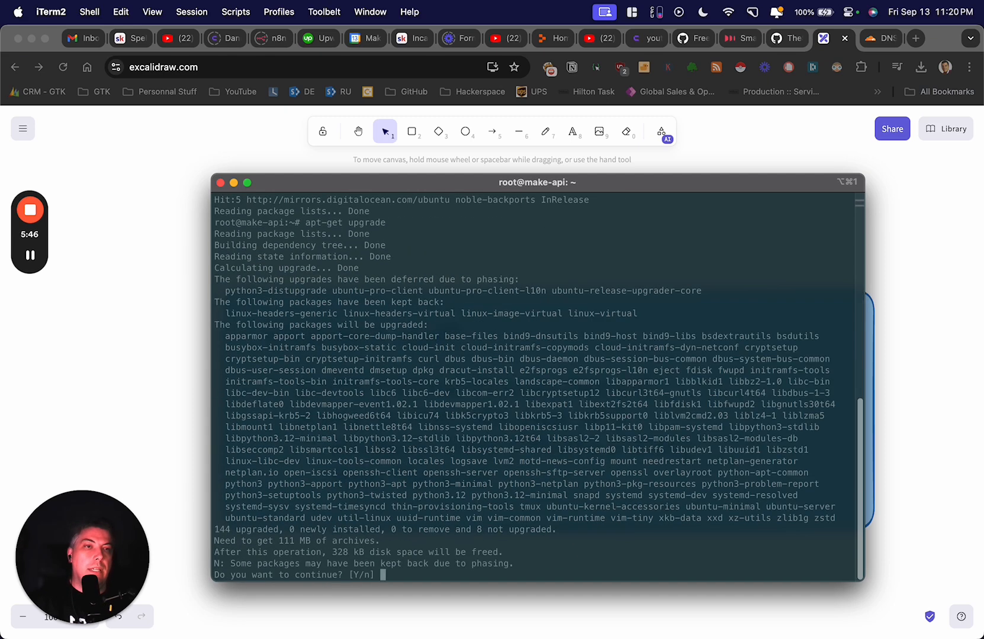
pyautogui.write('yes')
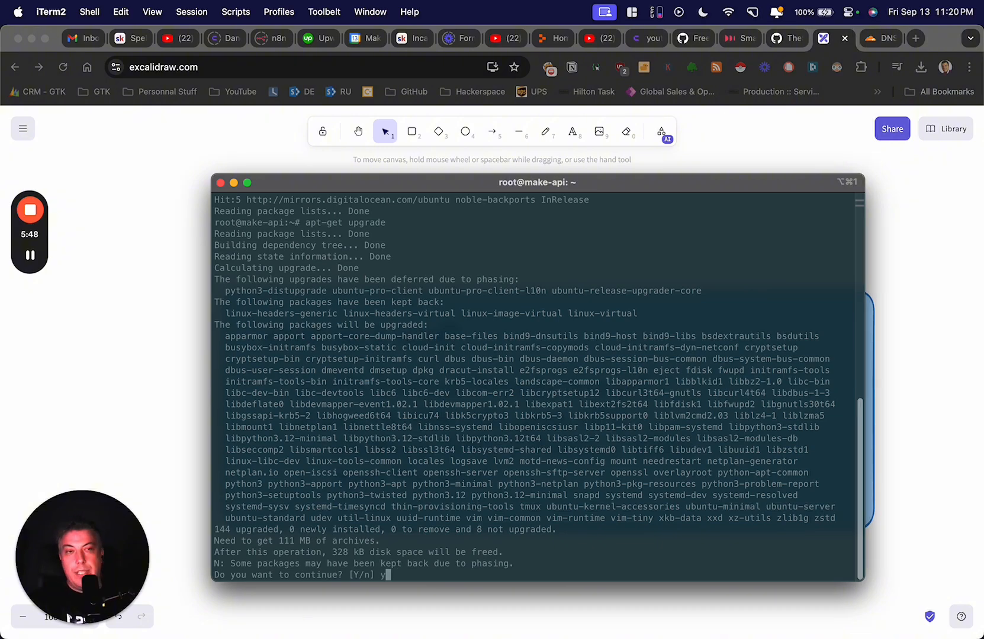
pyautogui.press('Return')
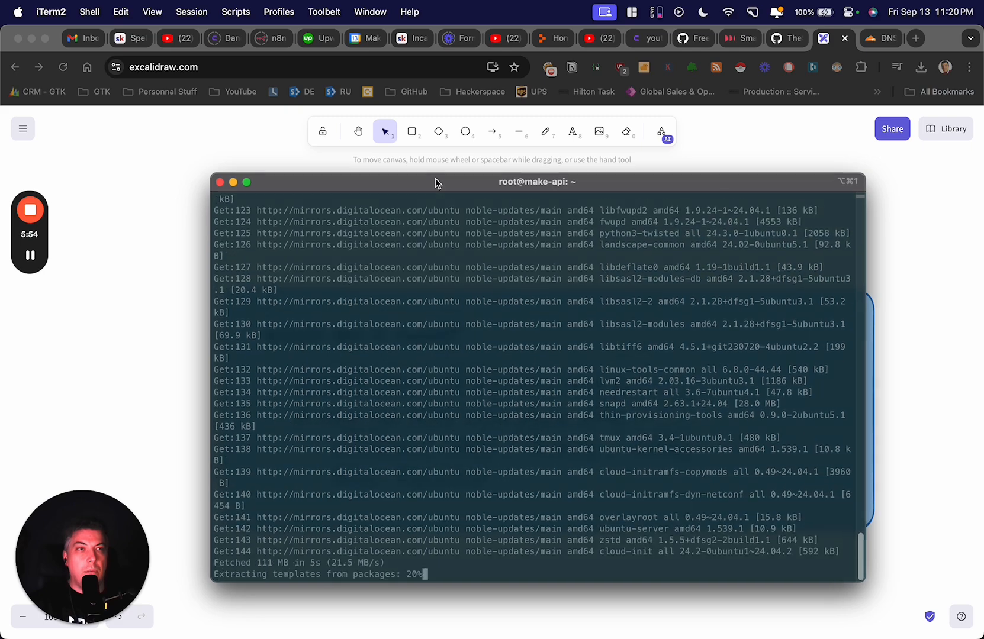
# - Maximize the terminal window, then move it off-screen to reveal the browser
pyautogui.doubleClick(435, 183)
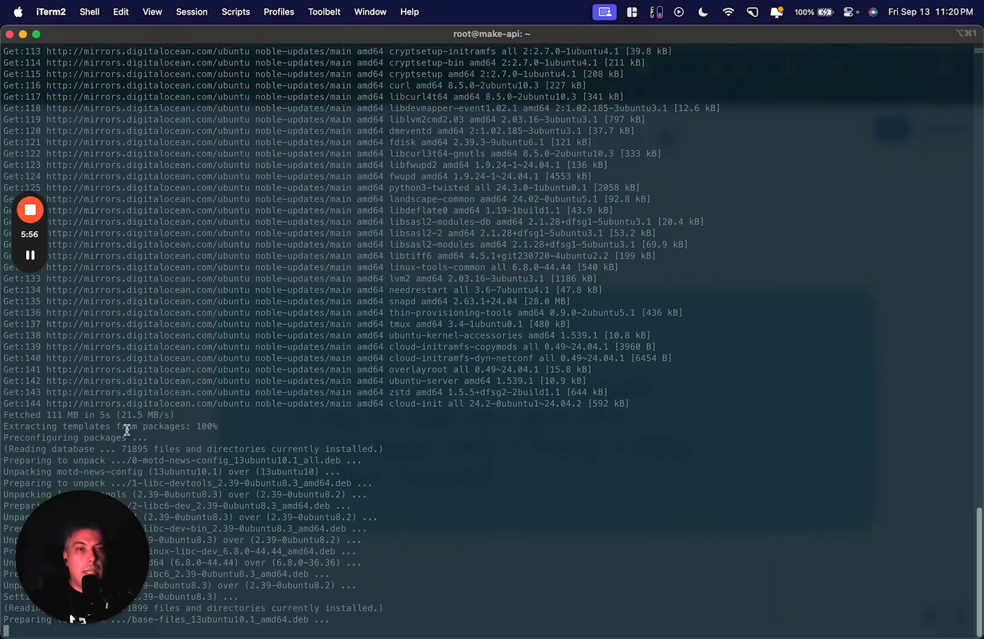
pyautogui.moveTo(101, 527); pyautogui.dragTo(922, 86)
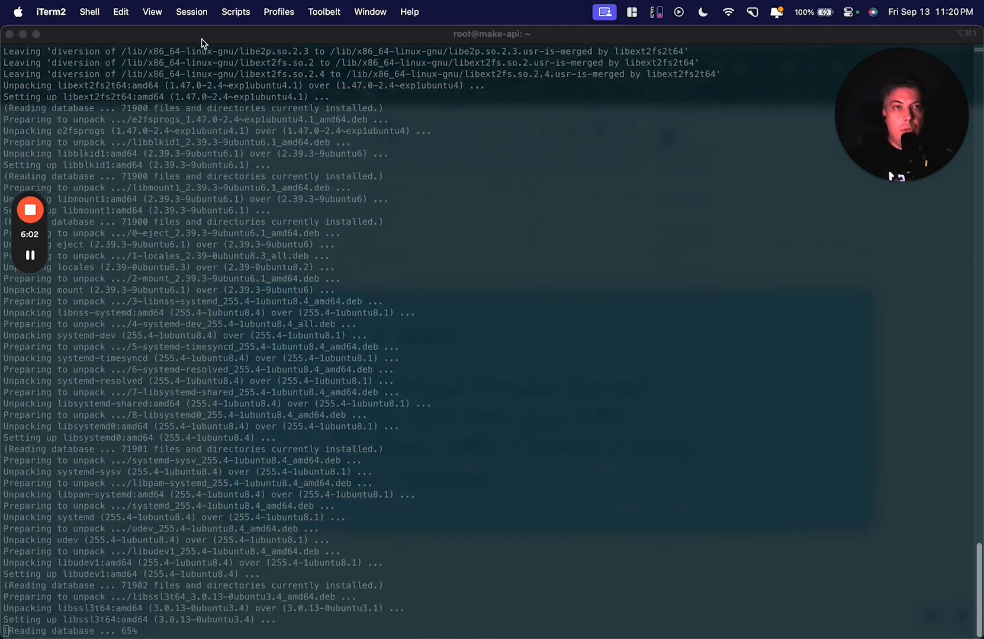
pyautogui.moveTo(240, 38); pyautogui.dragTo(0, 112)
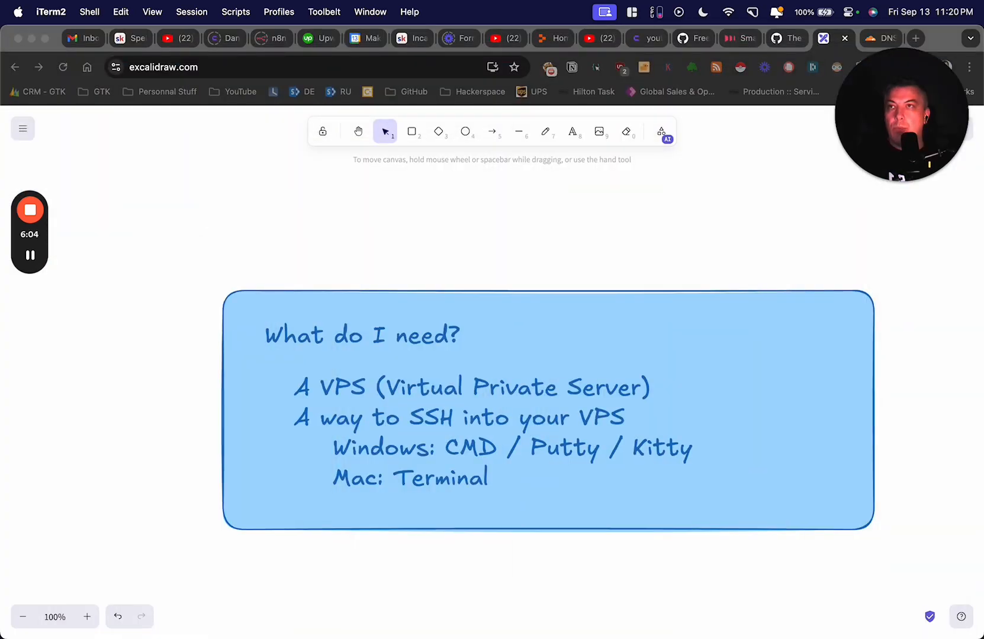
# - Open the coolify.io homepage in a new browser tab
pyautogui.click(913, 38)
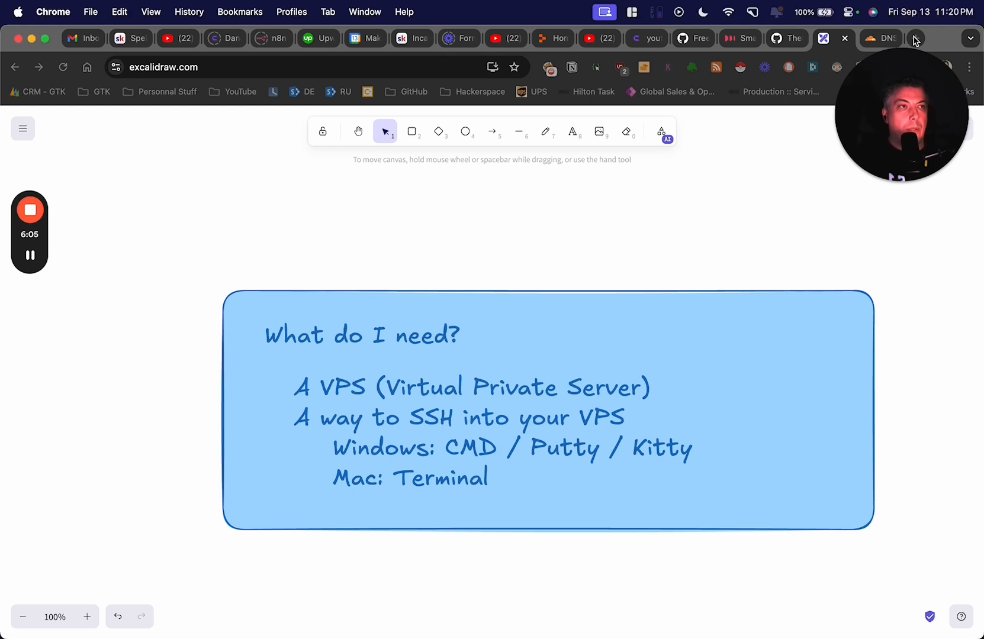
pyautogui.moveTo(904, 114); pyautogui.dragTo(900, 151)
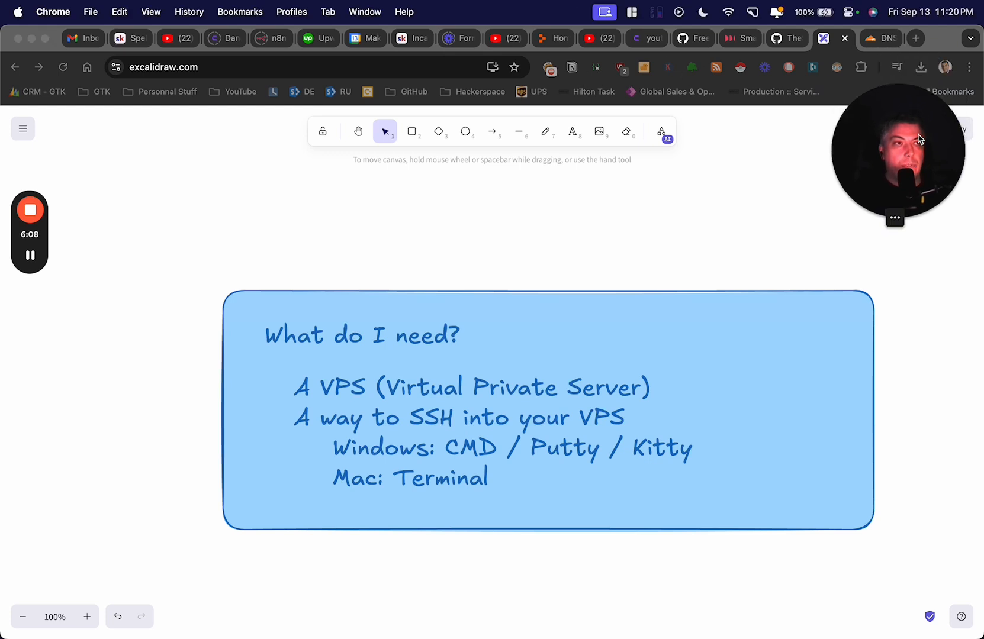
pyautogui.click(915, 40)
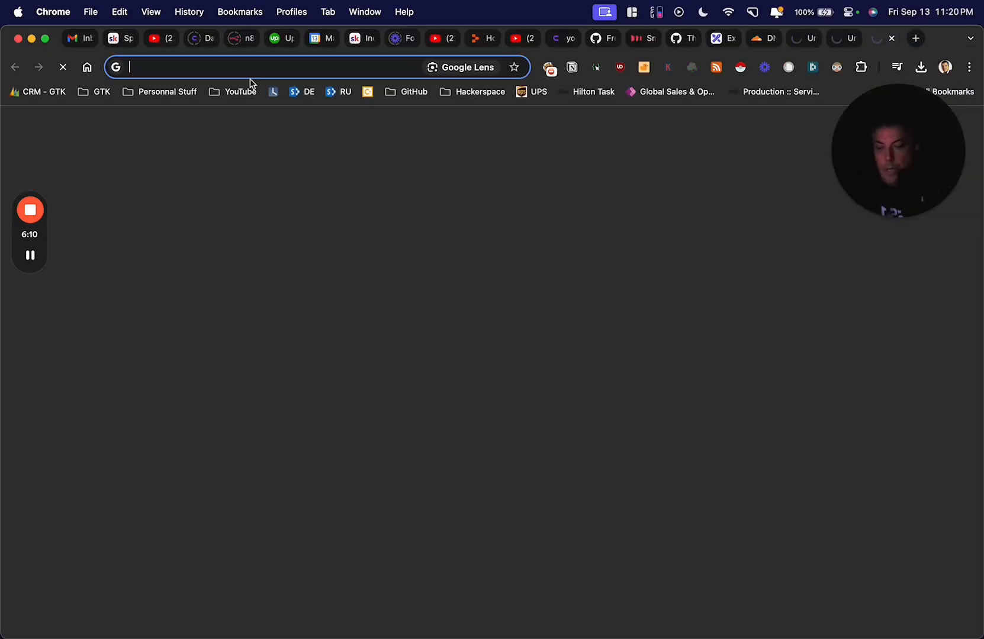
pyautogui.write('cool')
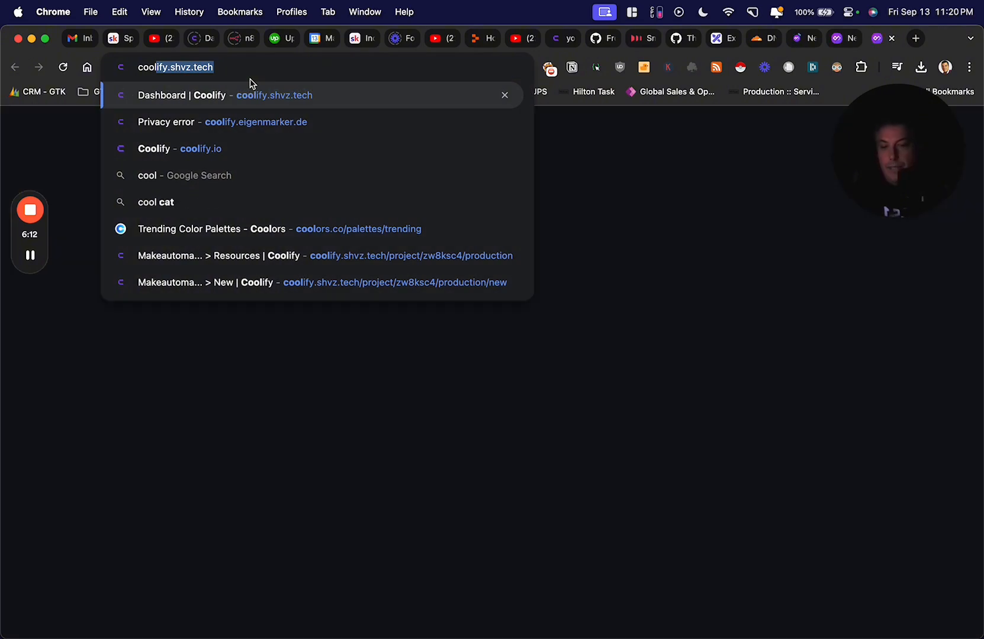
pyautogui.write('if')
pyautogui.press('Down')
pyautogui.press('Down')
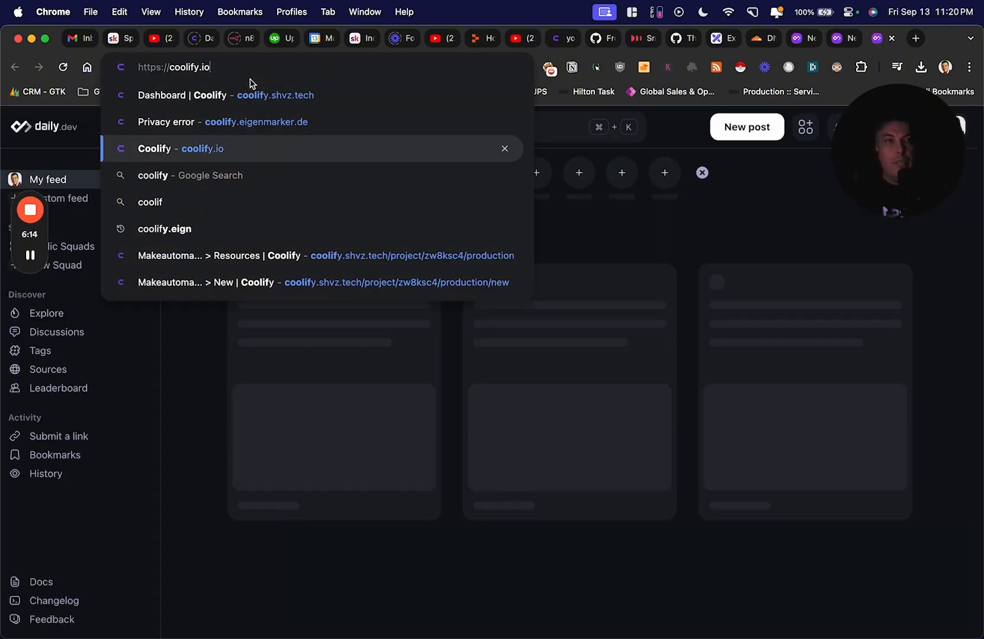
pyautogui.press('Return')
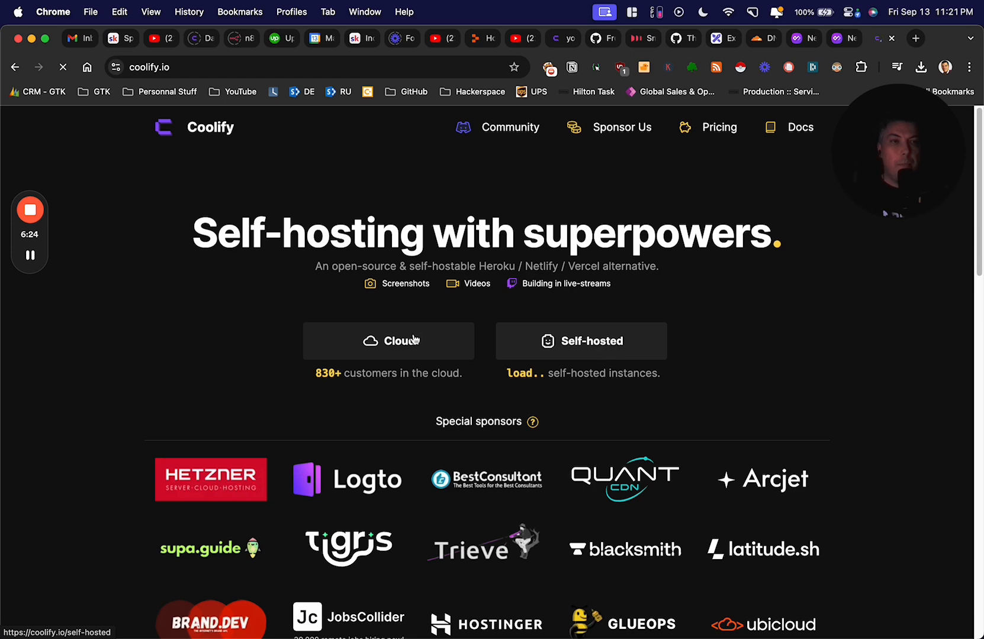
pyautogui.scroll(-4, 485, 336)
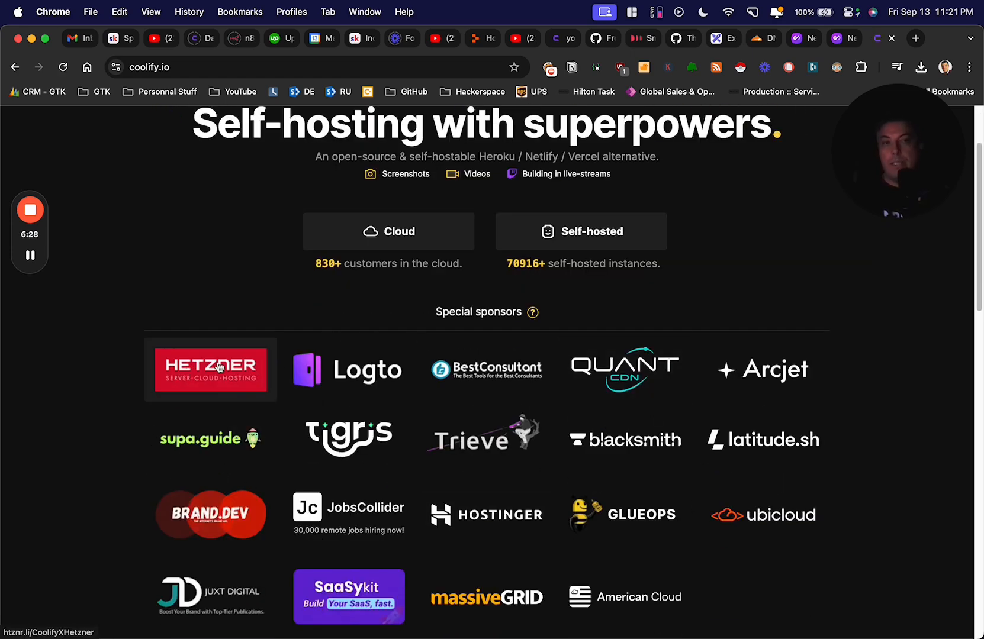
pyautogui.scroll(1, 218, 368)
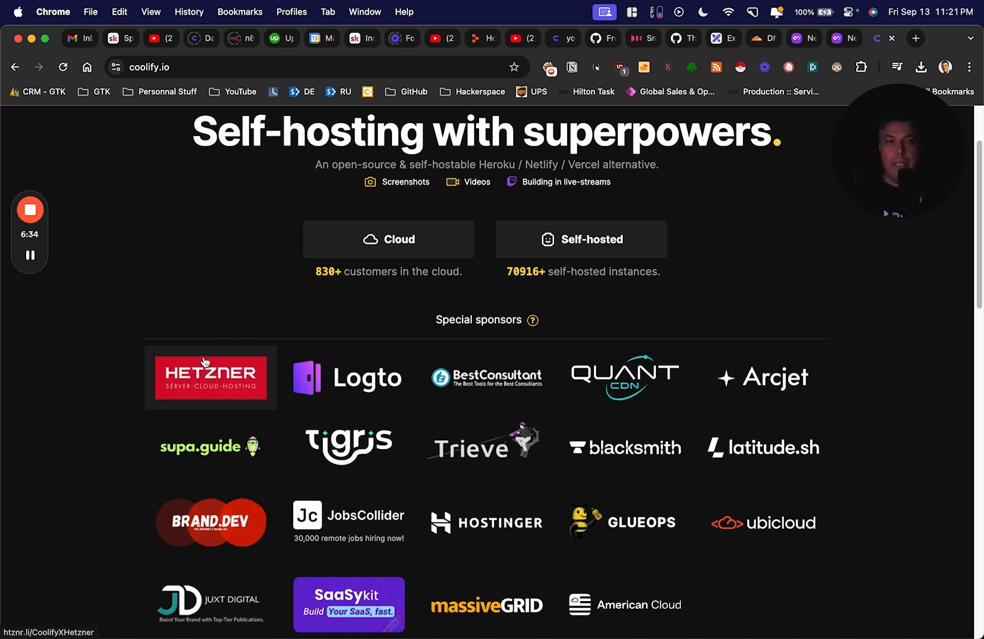
pyautogui.scroll(2, 203, 362)
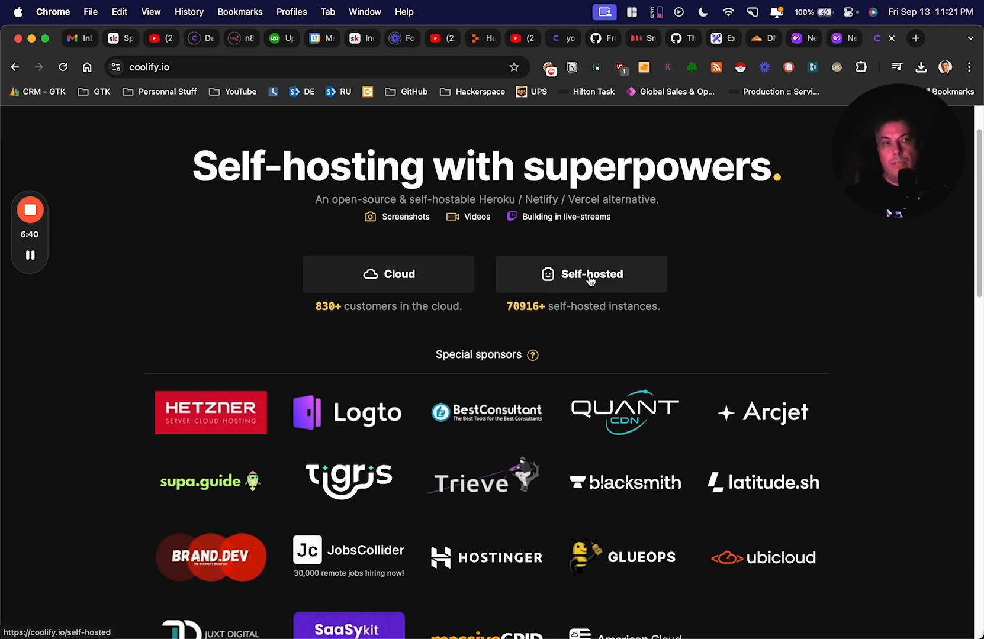
# - Copy the curl install command from the Self-hosted page and bring the terminal back full-screen
pyautogui.click(589, 275)
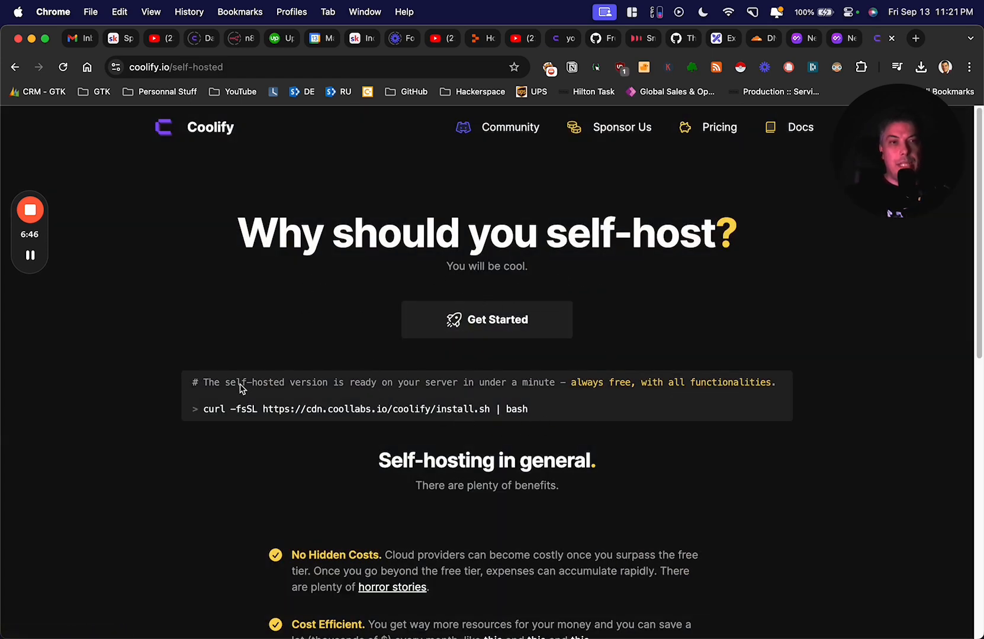
pyautogui.moveTo(202, 409); pyautogui.dragTo(528, 408)
pyautogui.rightClick(508, 408)
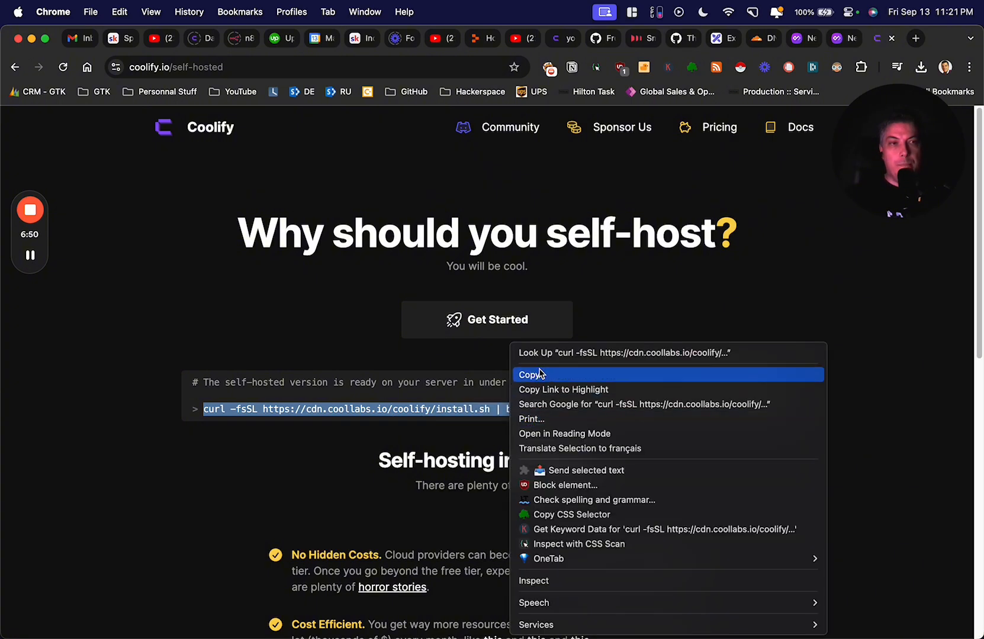
pyautogui.click(536, 375)
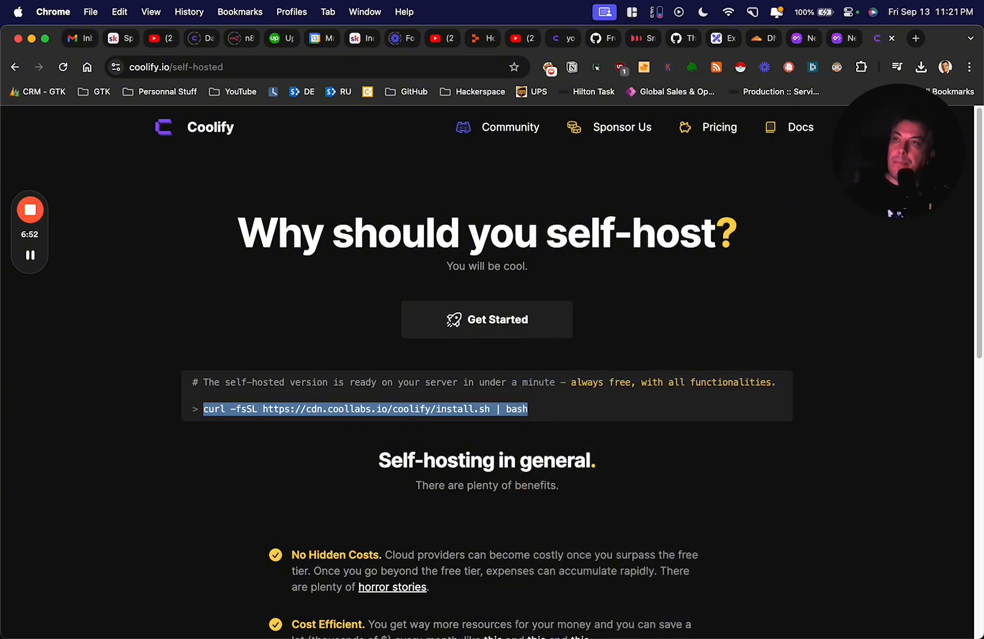
pyautogui.moveTo(0, 284); pyautogui.dragTo(605, 133)
pyautogui.doubleClick(607, 127)
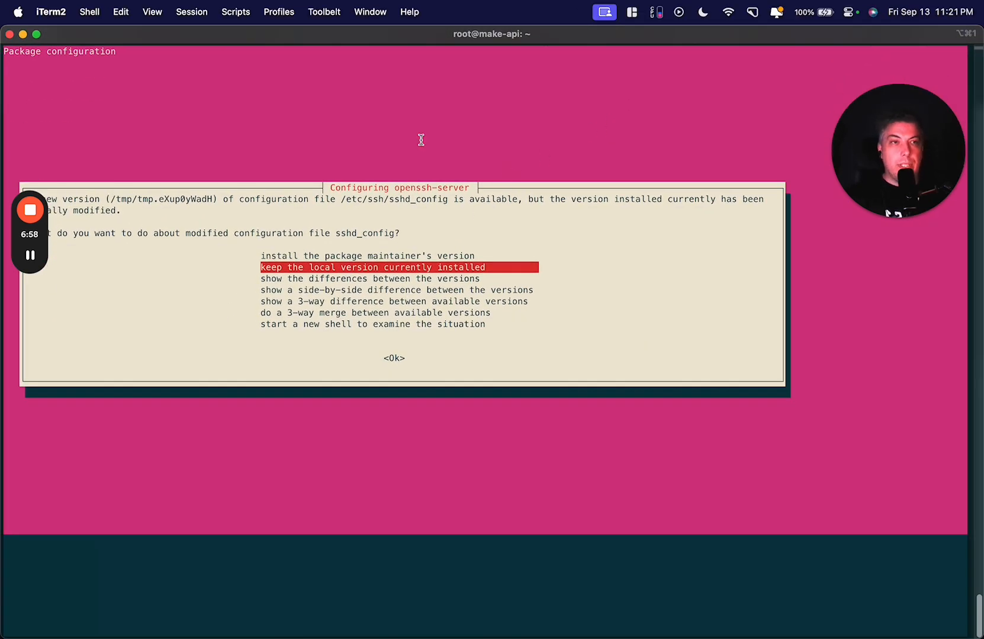
# - Keep the local sshd_config version, let the upgrade finish, and focus the terminal
pyautogui.press('Return')
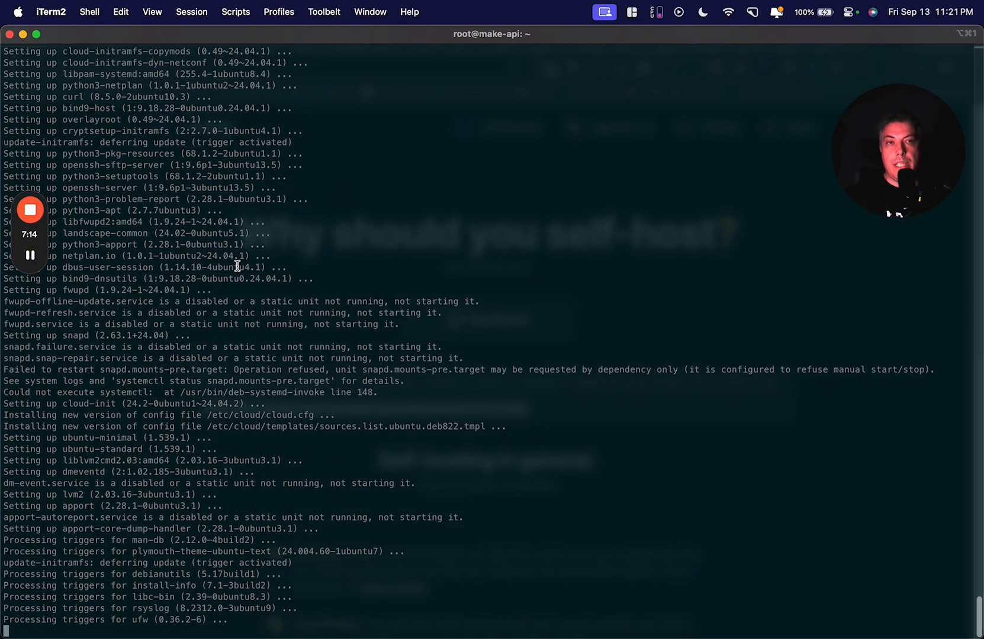
pyautogui.click(34, 259)
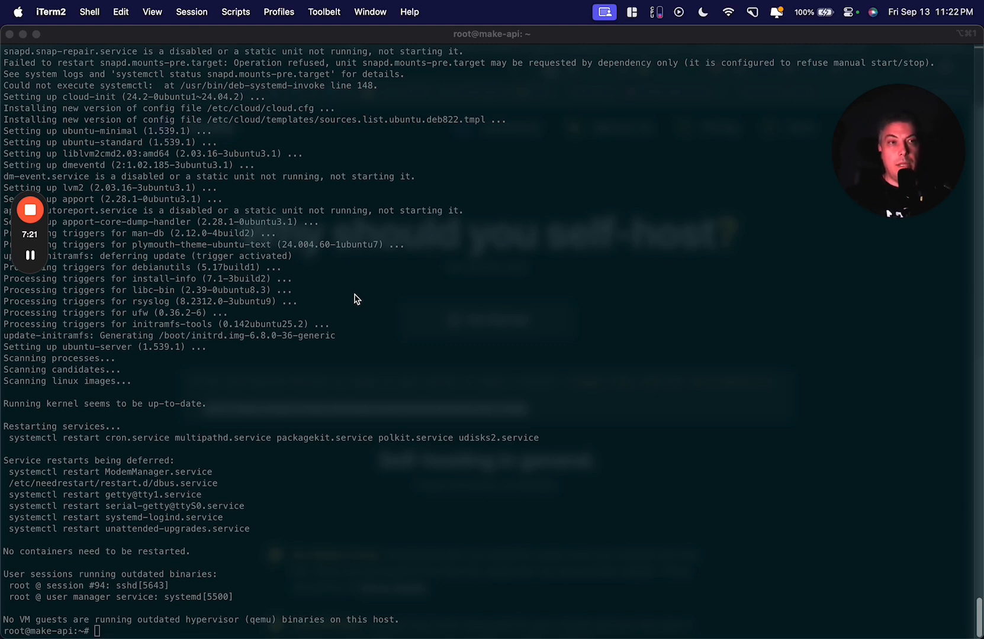
pyautogui.click(419, 346)
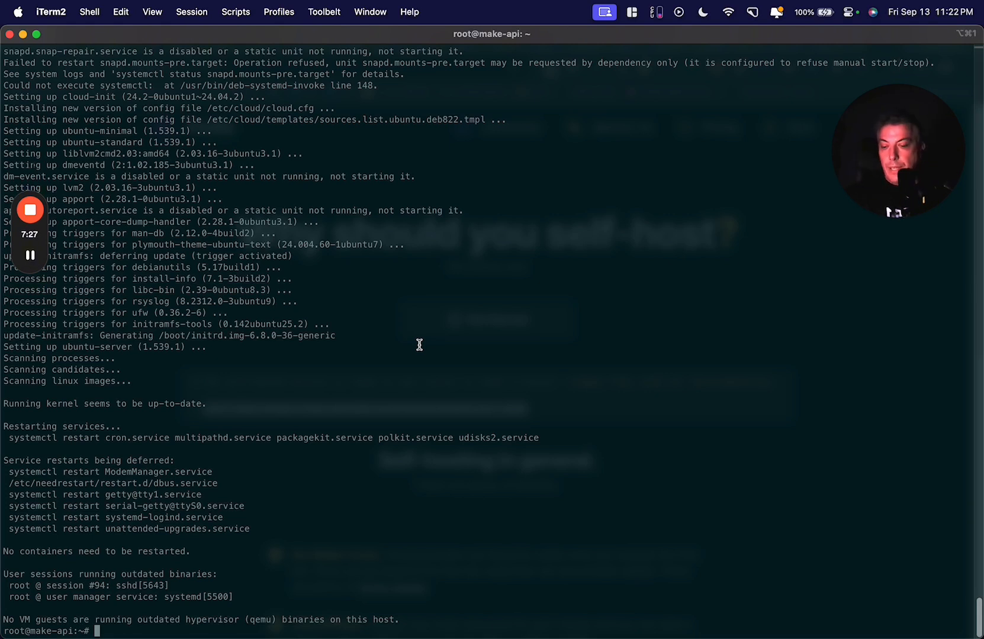
pyautogui.press('super+v')
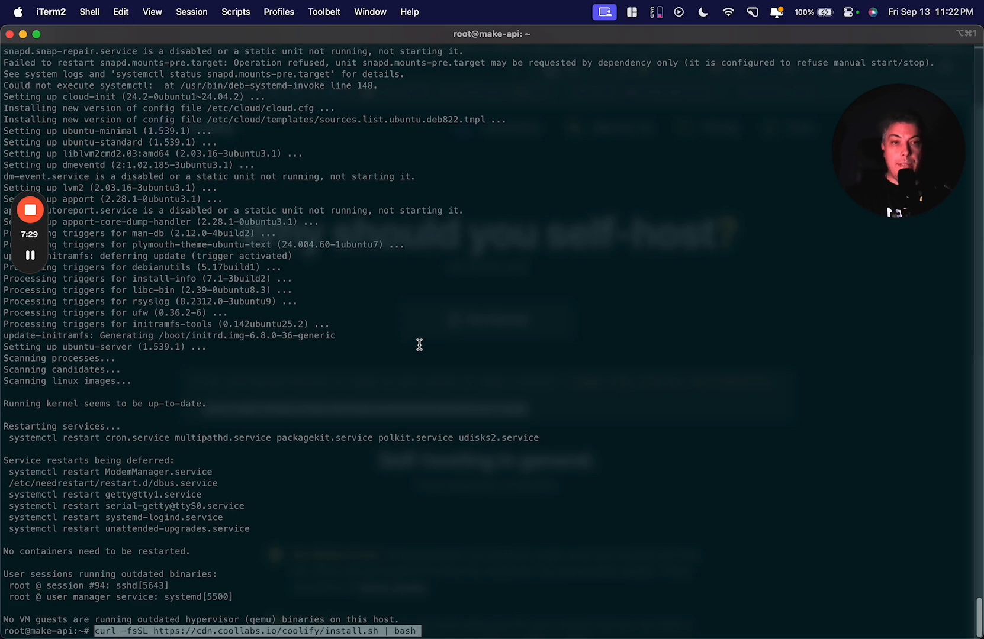
pyautogui.press('Return')
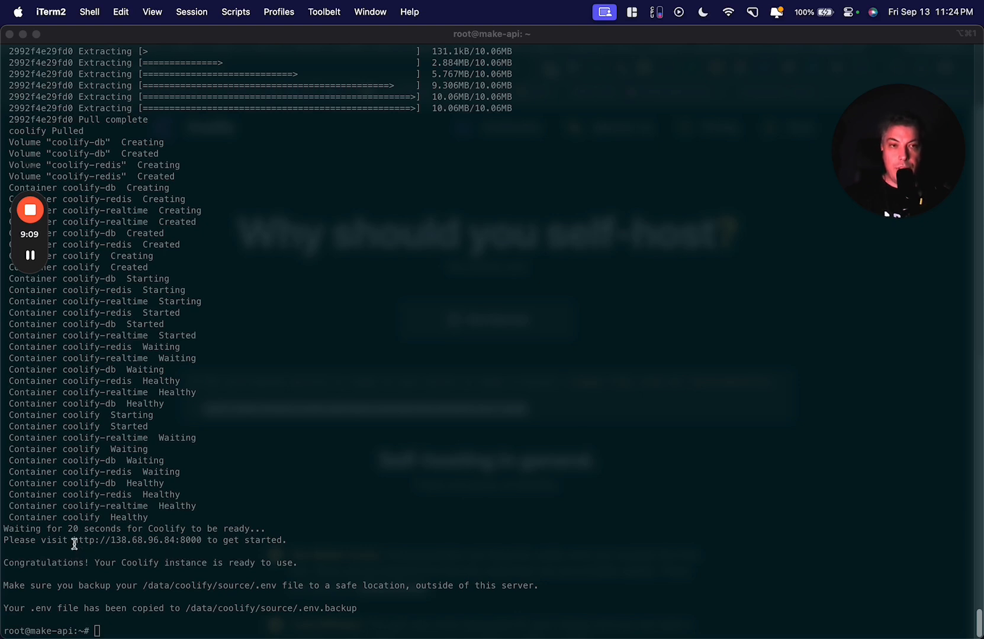
pyautogui.click(95, 545)
pyautogui.moveTo(73, 543)
pyautogui.mouseDown()
pyautogui.moveTo(198, 542)
pyautogui.moveTo(73, 540)
pyautogui.mouseUp()
pyautogui.click(193, 540)
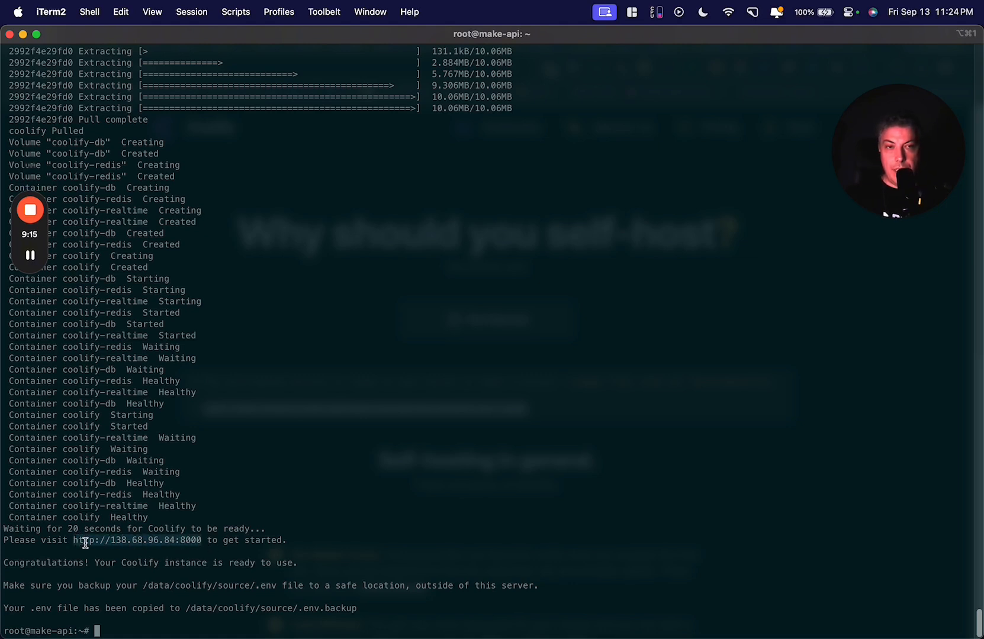
pyautogui.click(23, 34)
pyautogui.click(248, 68)
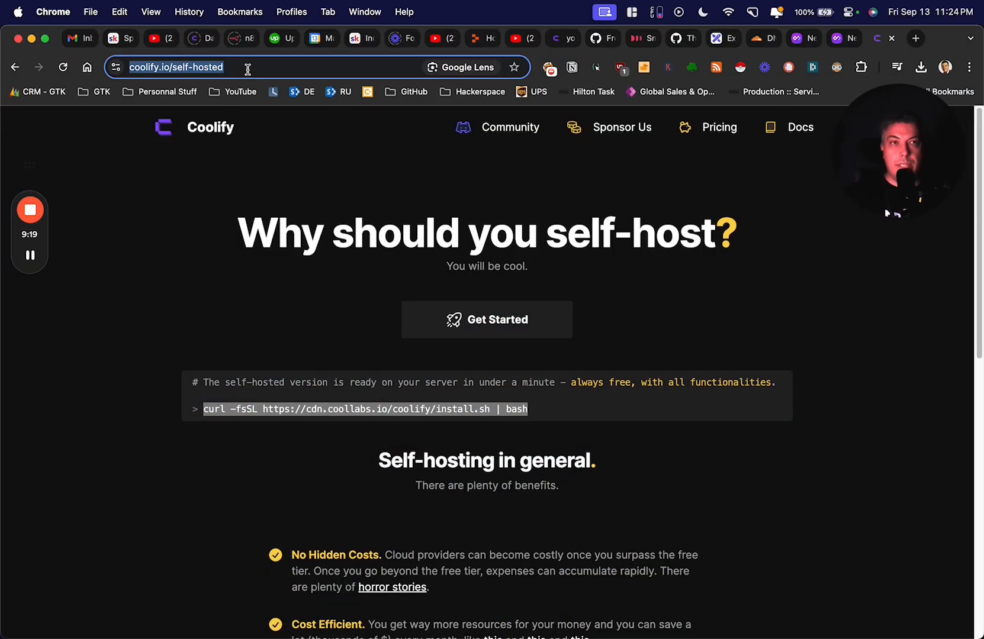
pyautogui.press('super+v')
pyautogui.press('Return')
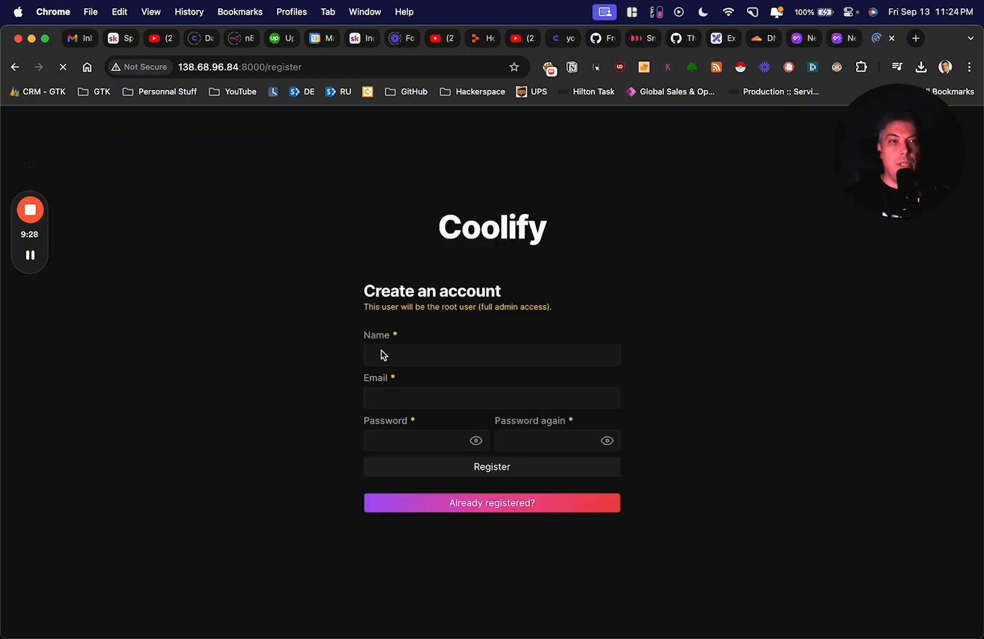
# - Fill in the admin's name, e-mail and password on the registration form
pyautogui.click(382, 353)
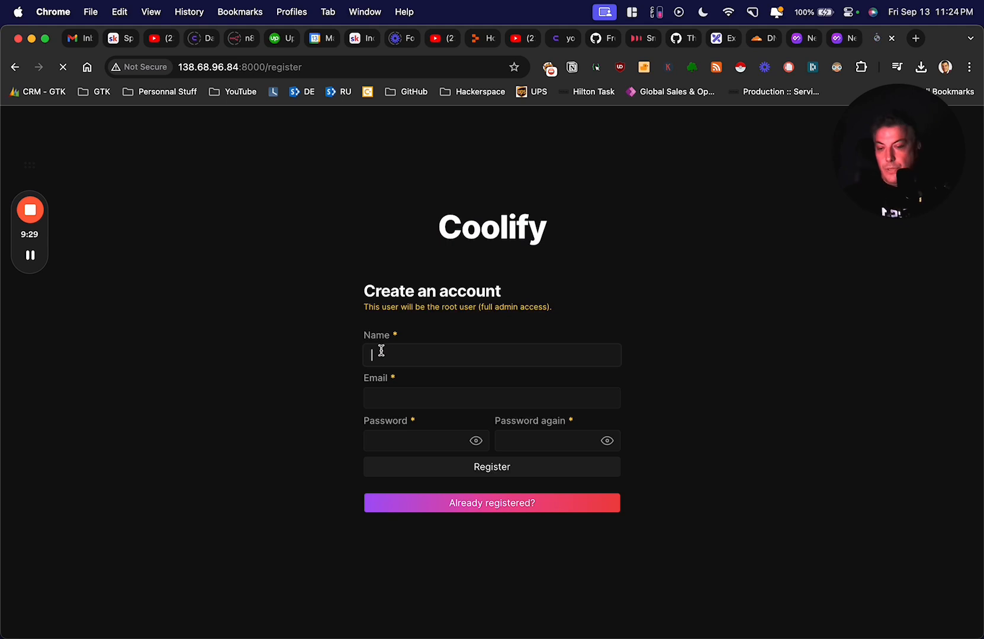
pyautogui.write('Quentin')
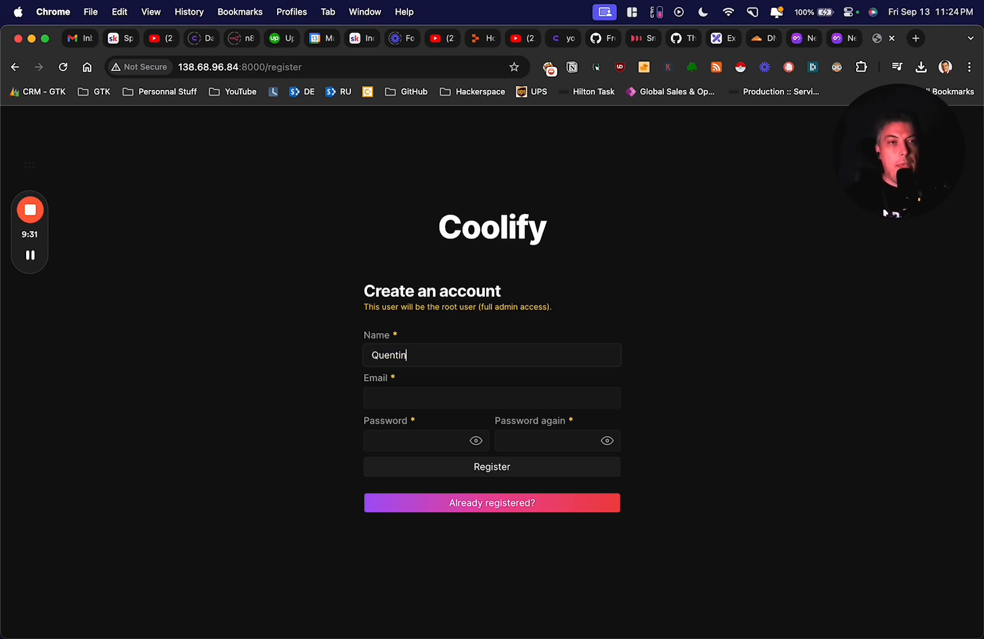
pyautogui.click(391, 400)
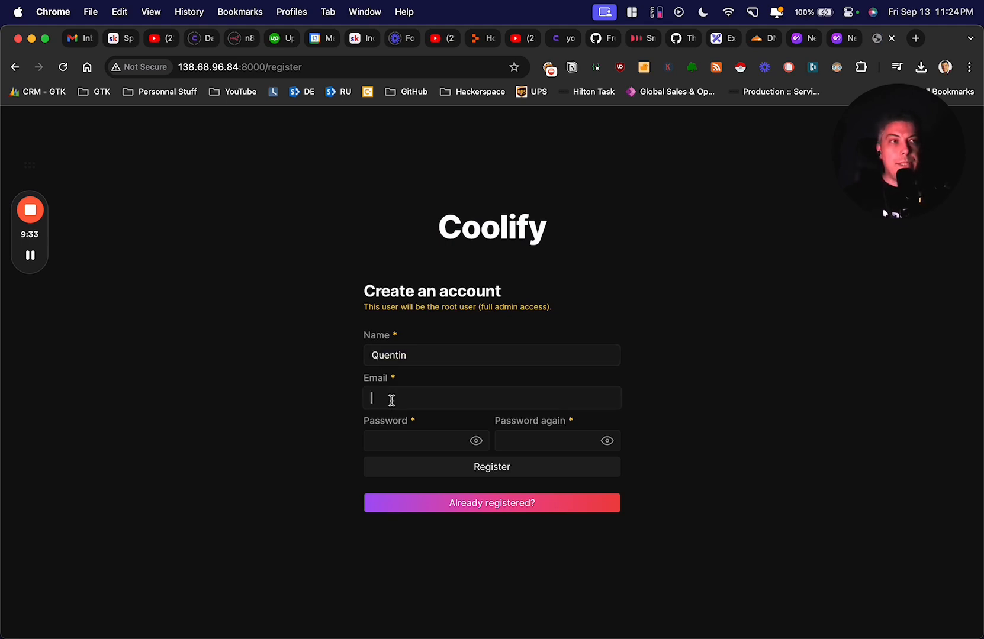
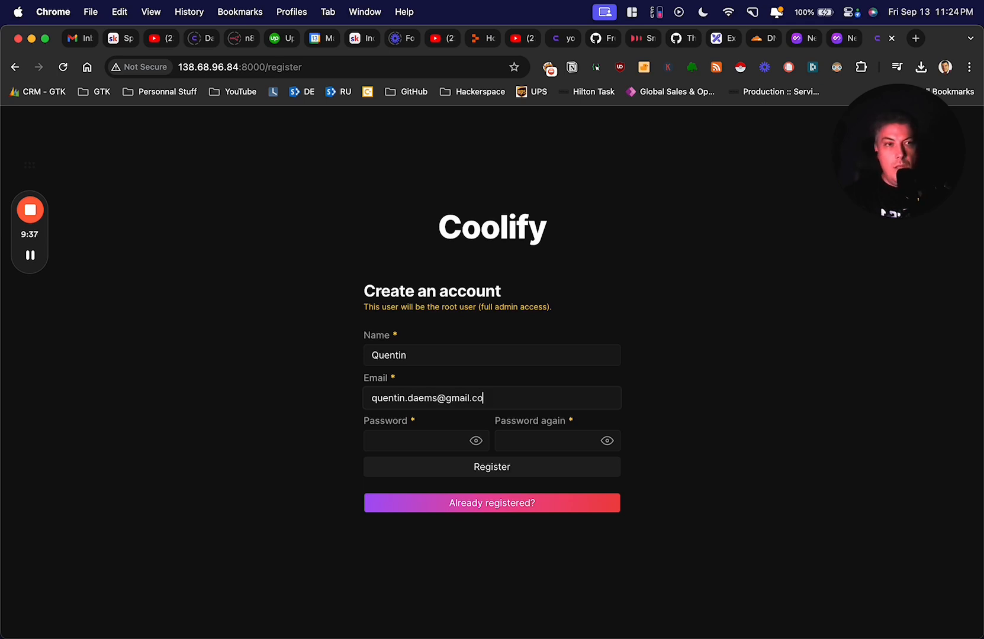
pyautogui.click(391, 445)
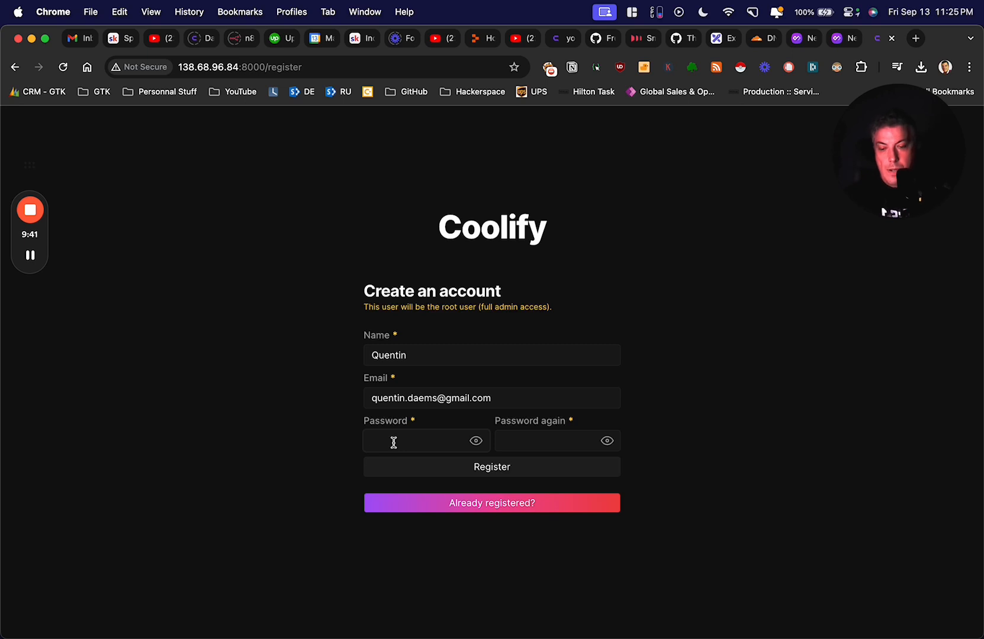
pyautogui.write('•••••••')
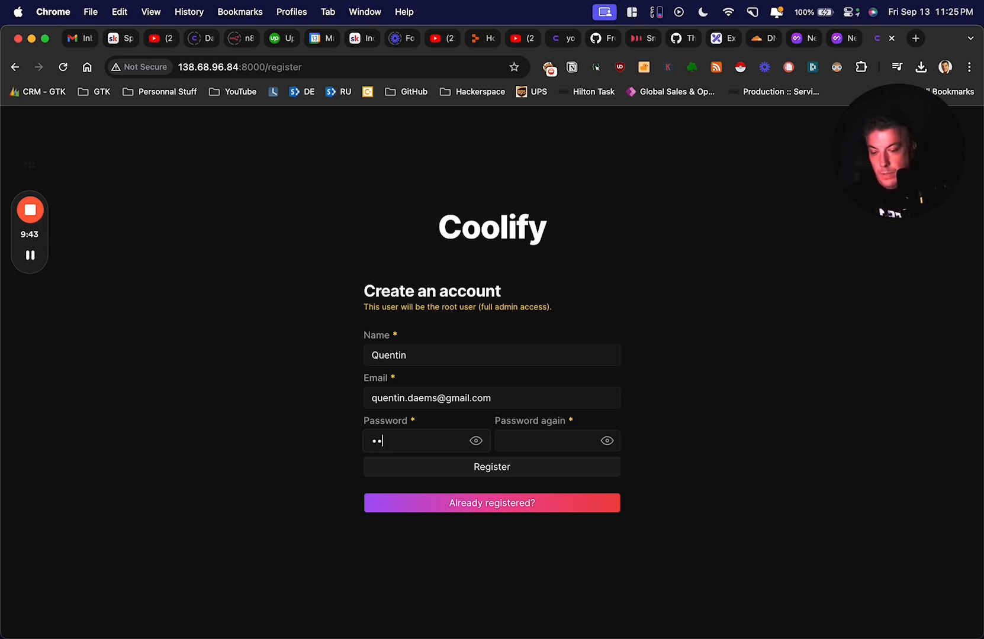
pyautogui.write('••••')
pyautogui.press('Tab')
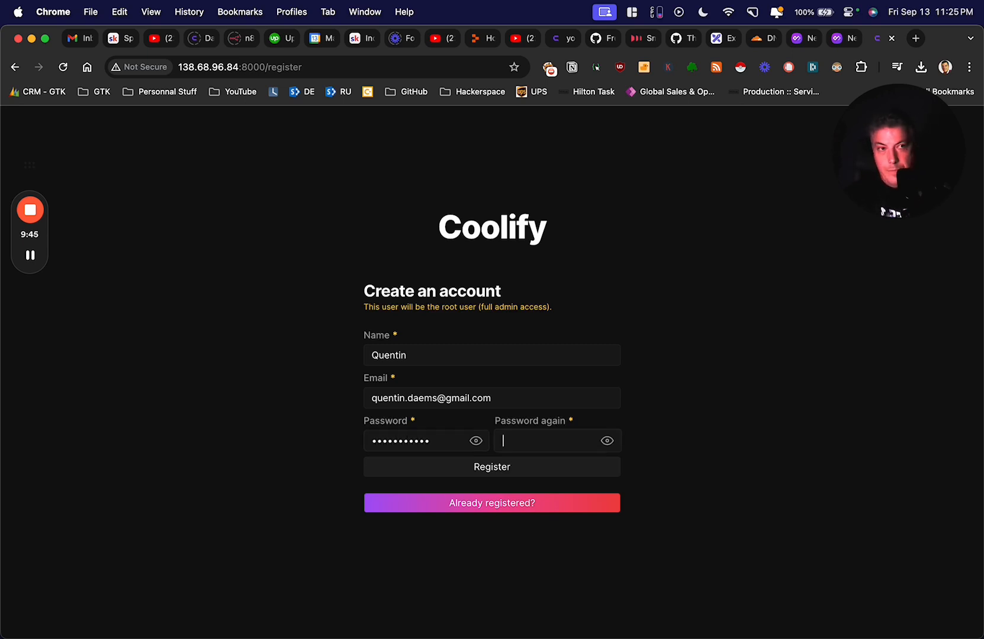
pyautogui.write('•••••')
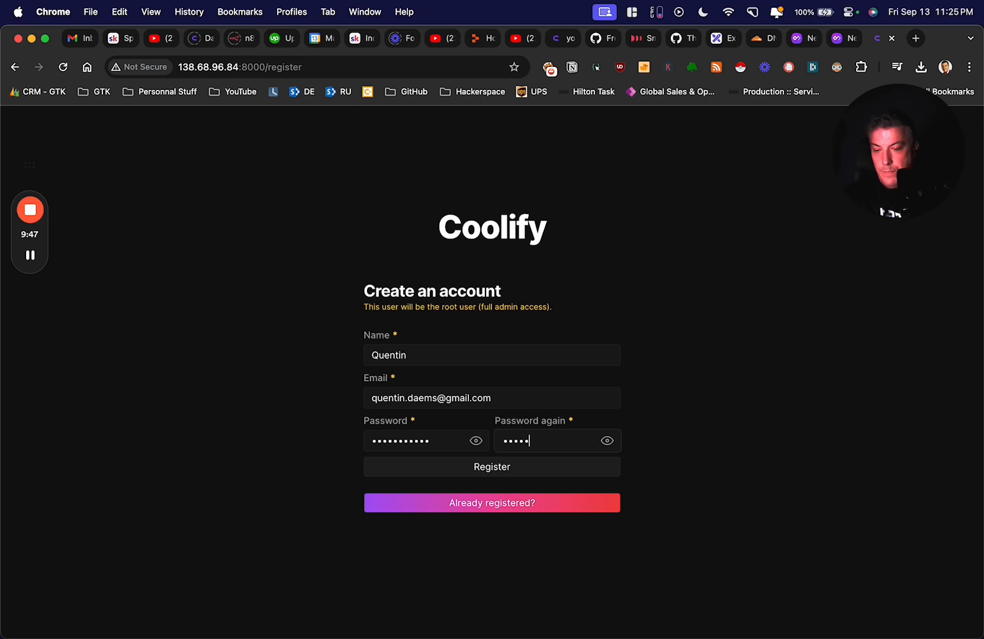
pyautogui.write('•••')
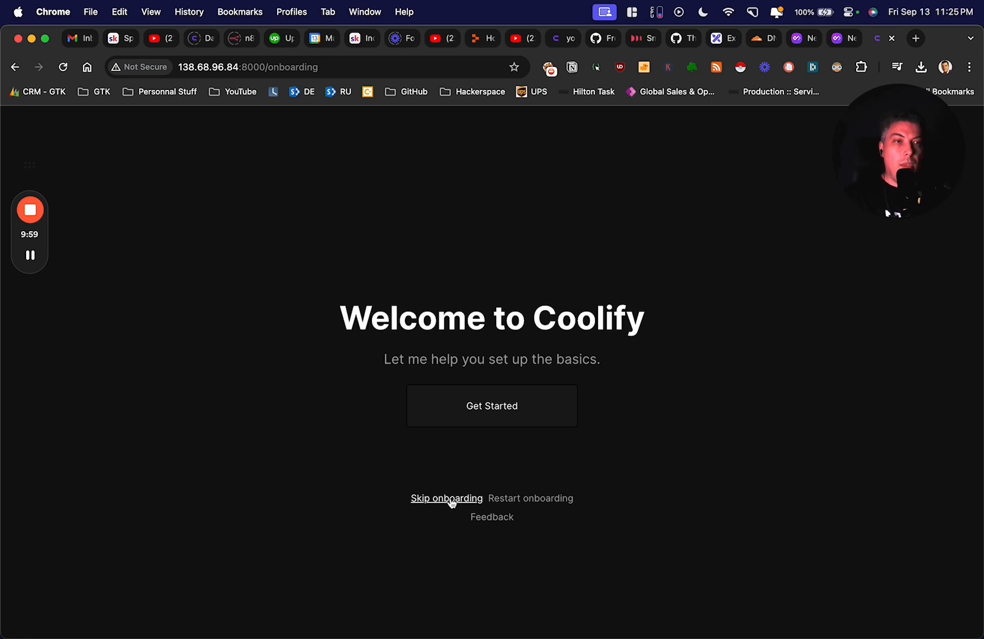
# - Skip onboarding, dismiss the donation popup for good, and open the Projects list
pyautogui.click(451, 500)
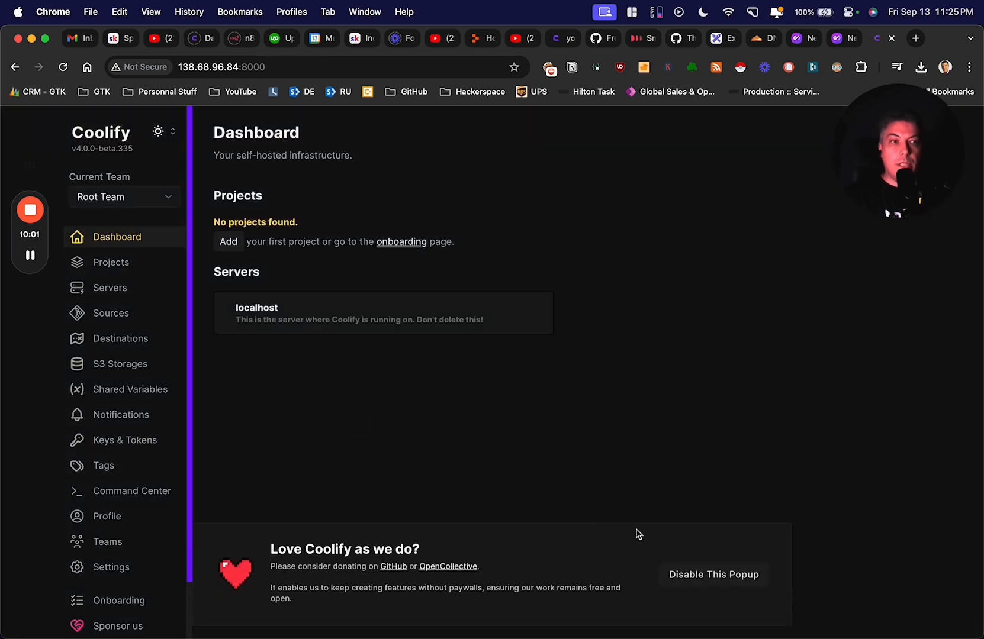
pyautogui.click(703, 577)
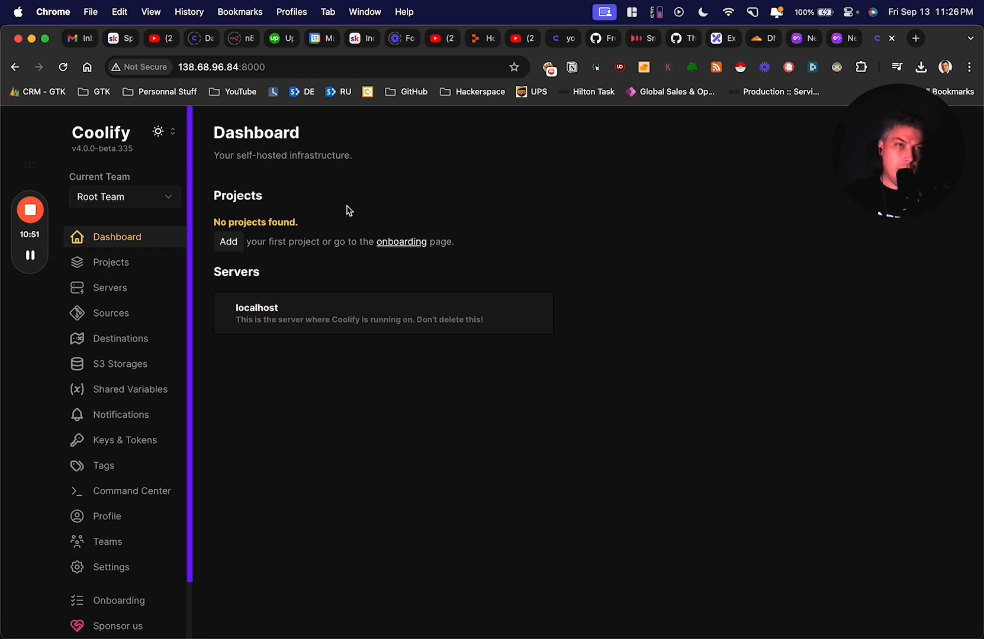
pyautogui.click(118, 264)
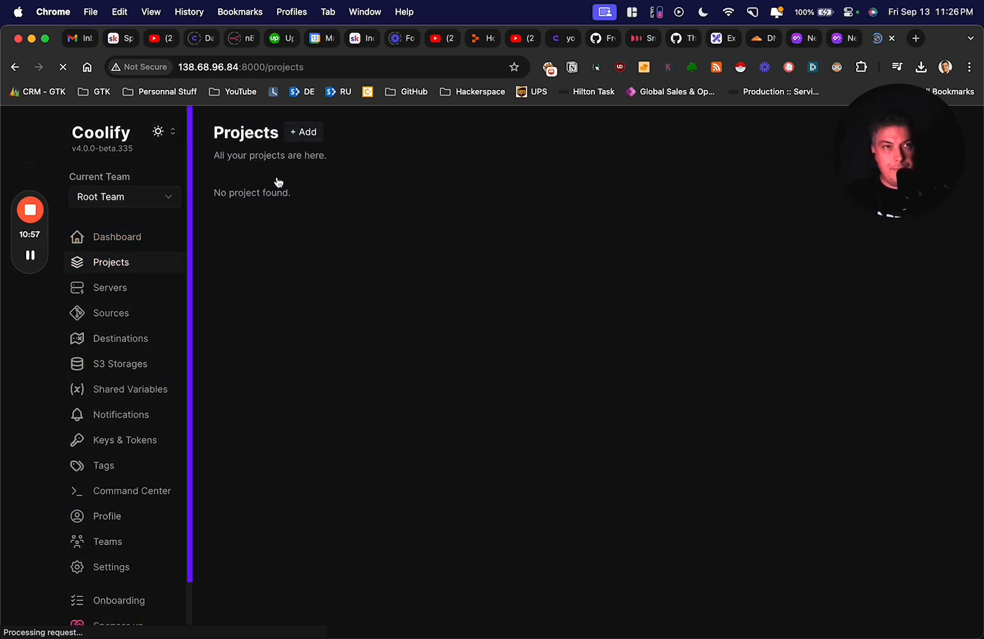
# - Create the project 'n8n-test' and open its production environment
pyautogui.click(305, 135)
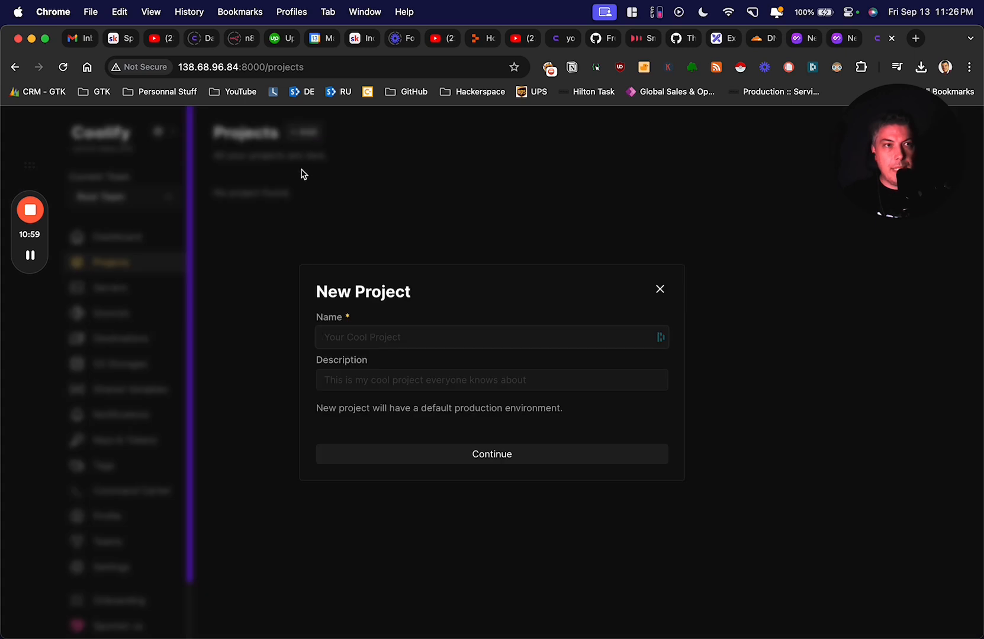
pyautogui.write('n8n')
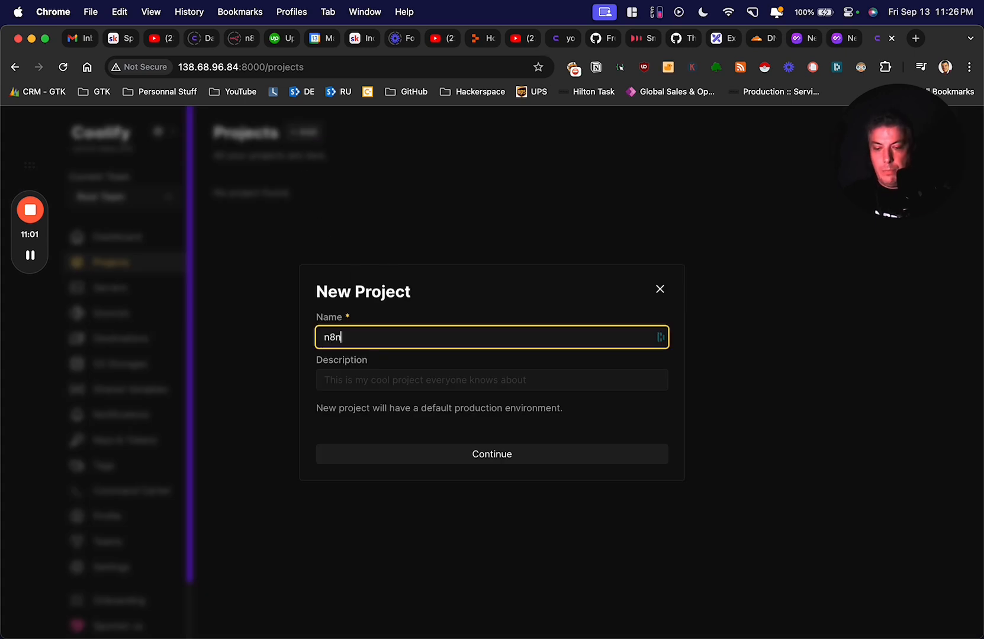
pyautogui.write('-de')
pyautogui.press('BackSpace')
pyautogui.write('test')
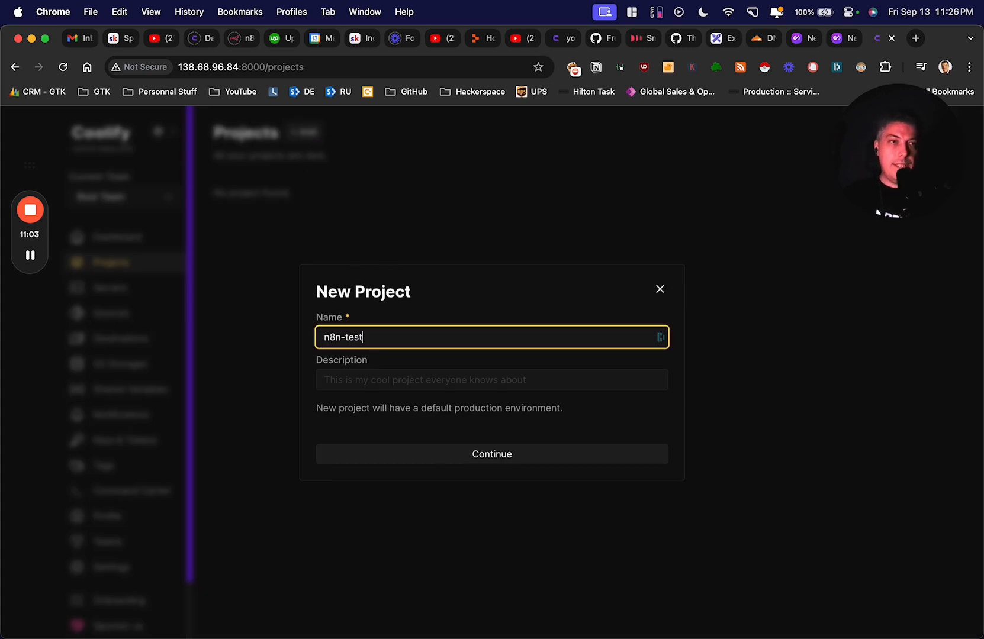
pyautogui.click(497, 457)
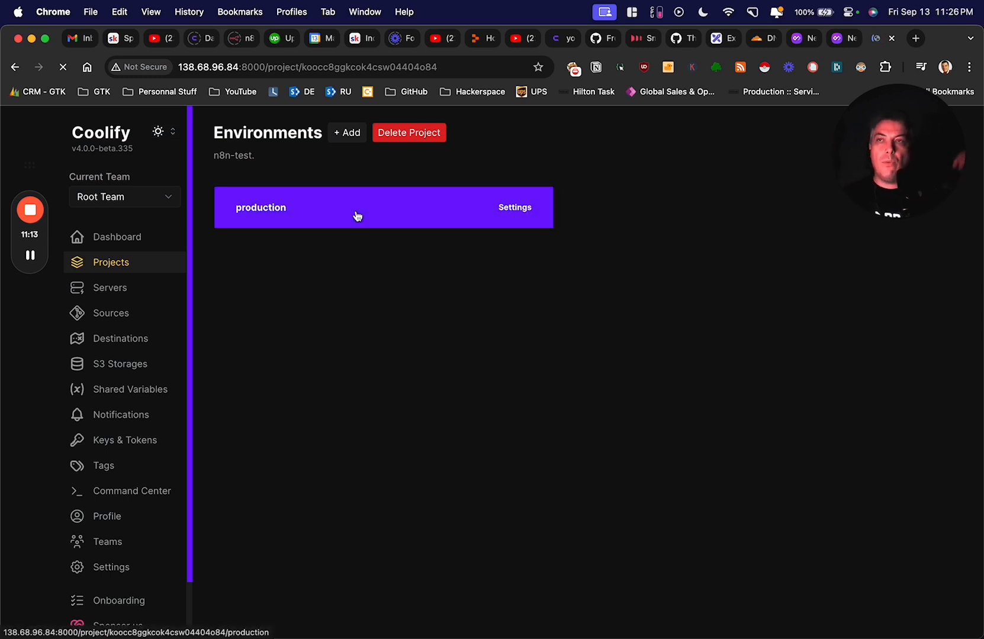
pyautogui.click(356, 216)
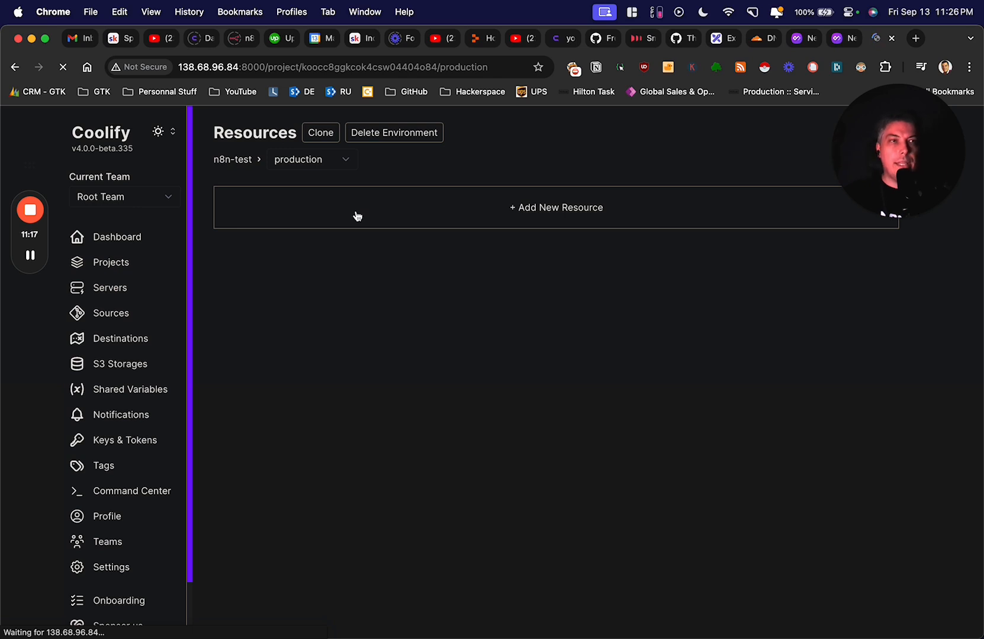
# - Open Add New Resource for production, then switch to the GitHub gist tab
pyautogui.click(538, 211)
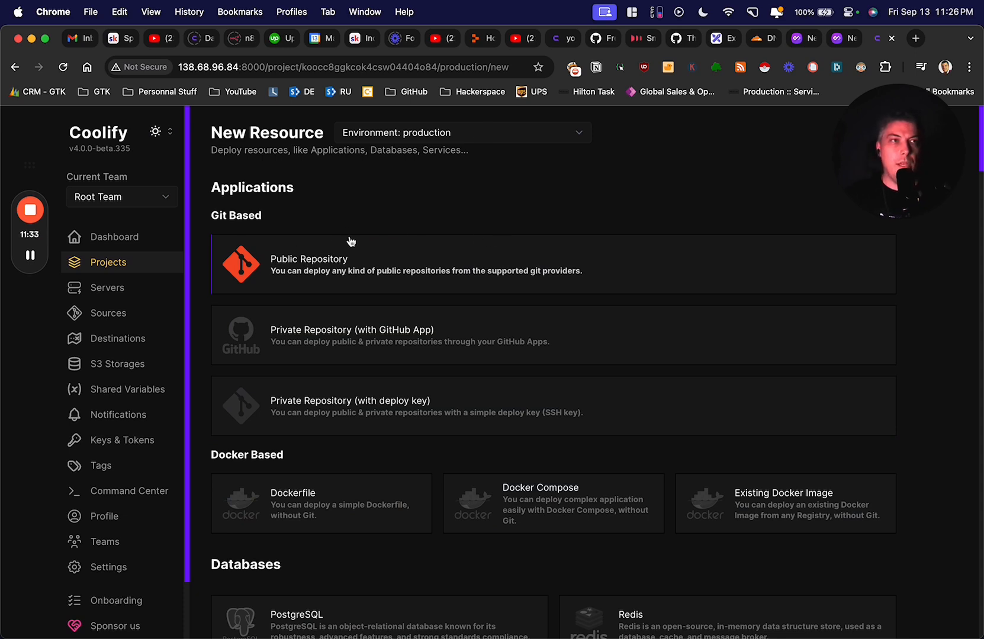
pyautogui.click(601, 39)
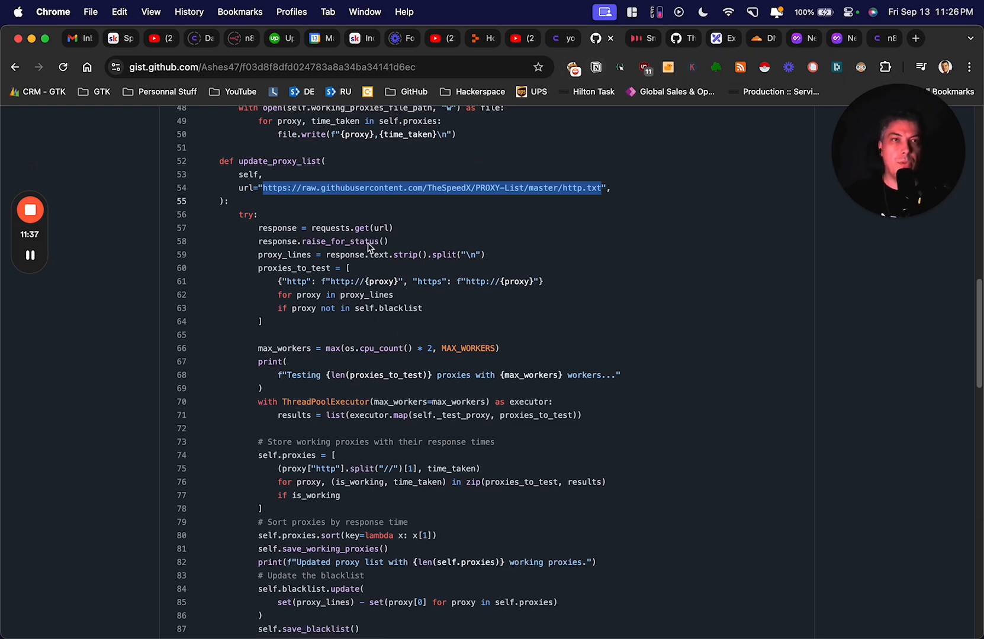
# - Go back from the gist to Coolify's New Resource catalogue for production
pyautogui.click(882, 43)
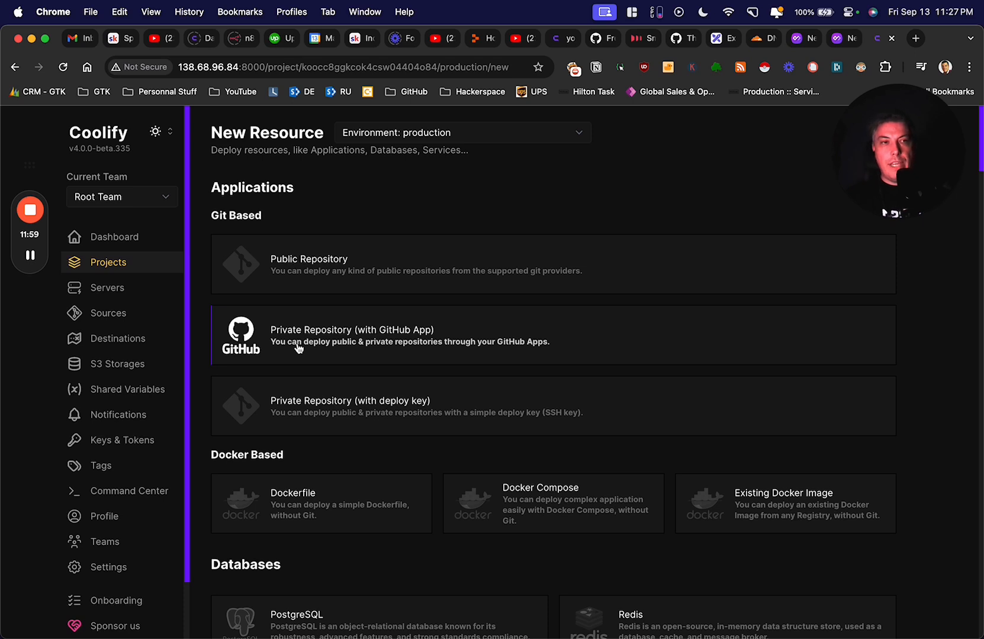
# - Scroll down the New Resource catalogue to the Services section
pyautogui.scroll(-1, 298, 348)
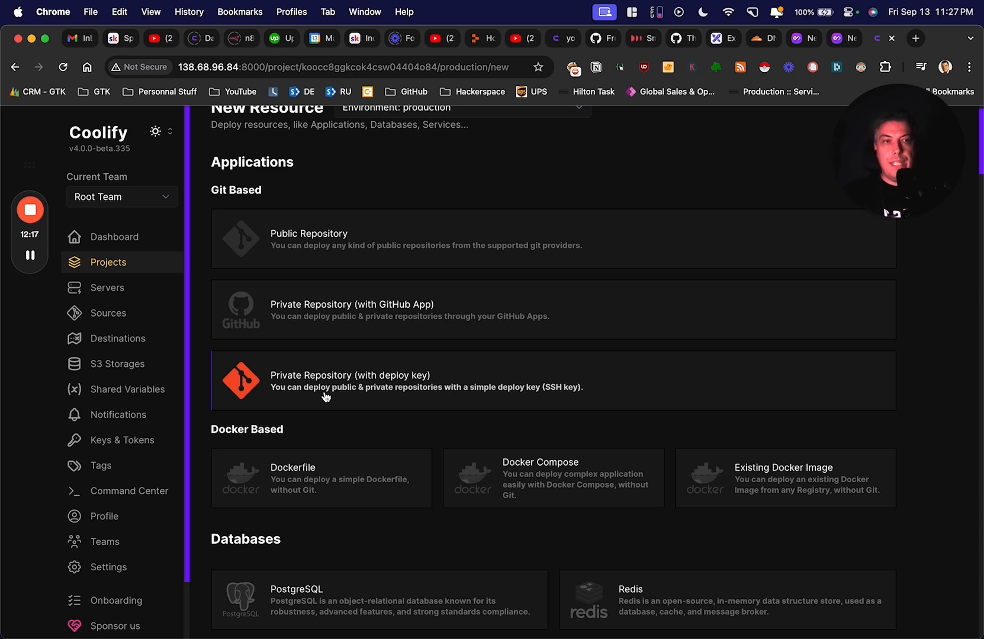
pyautogui.scroll(-2, 336, 396)
pyautogui.scroll(-1, 296, 353)
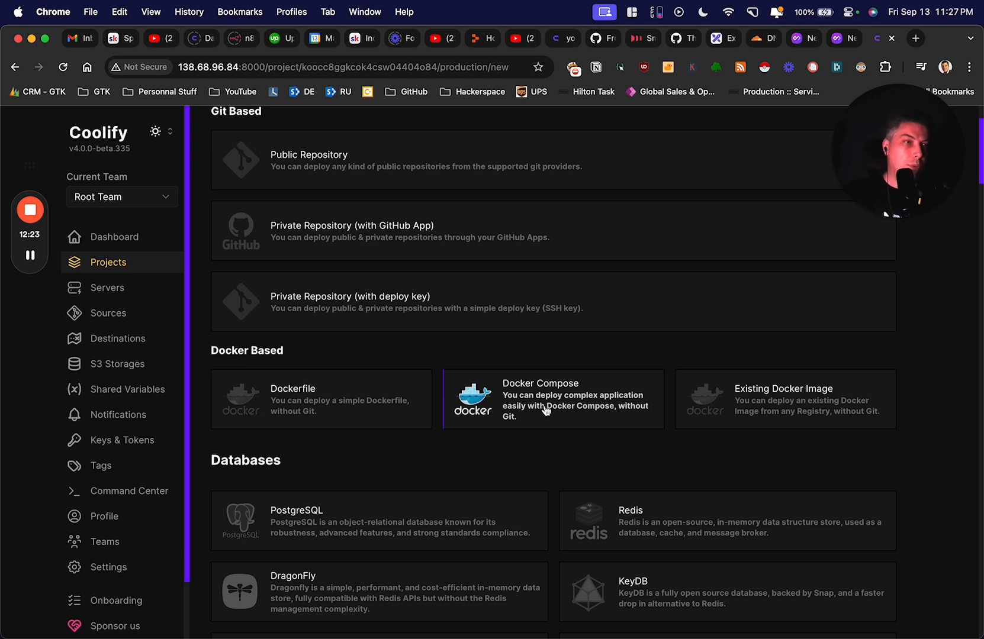
pyautogui.scroll(-2, 533, 390)
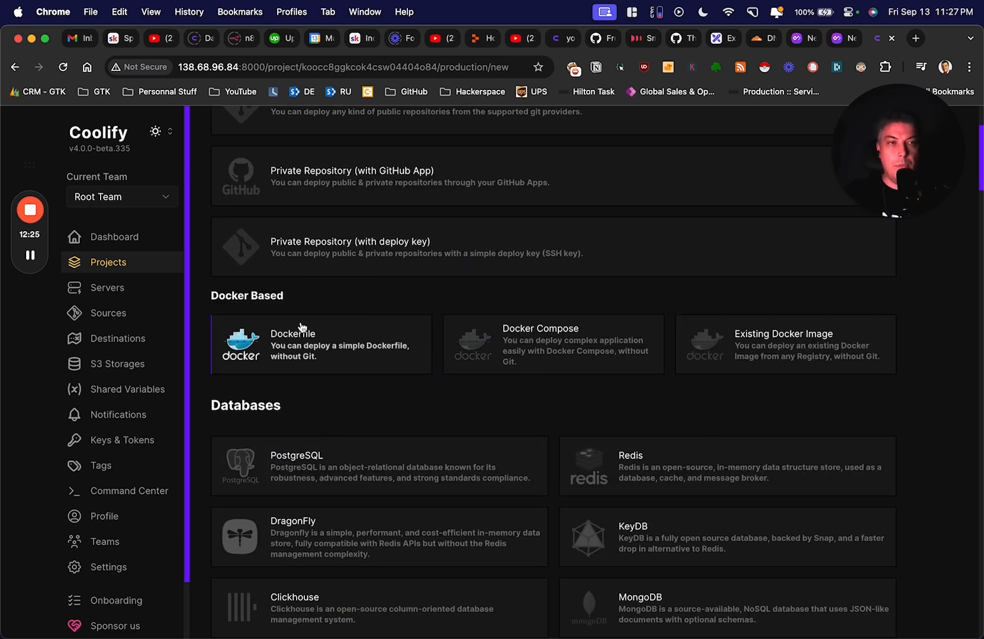
pyautogui.scroll(-3, 308, 323)
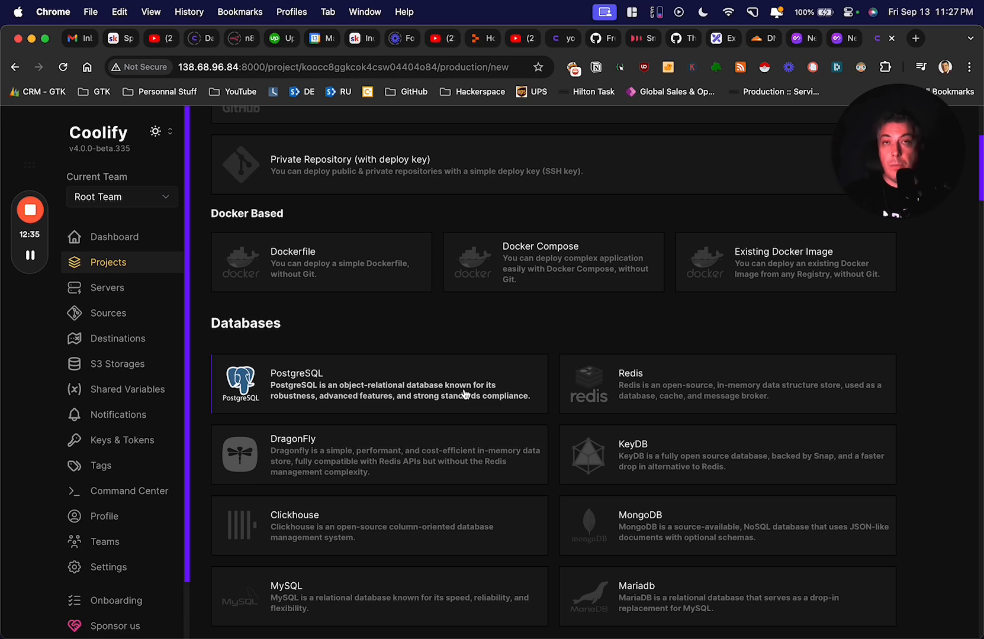
pyautogui.scroll(-3, 465, 394)
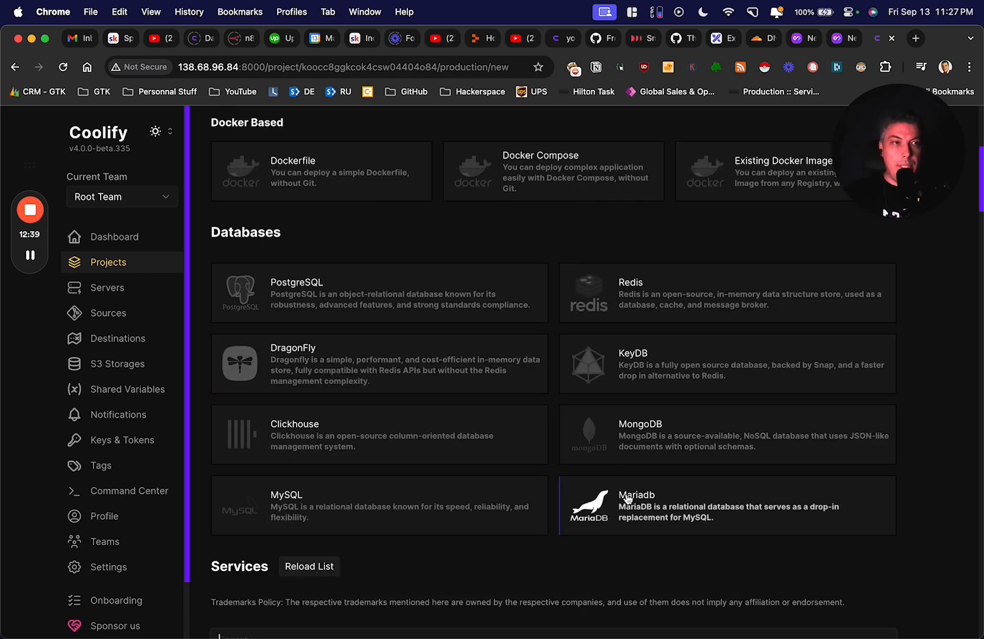
pyautogui.scroll(-5, 627, 499)
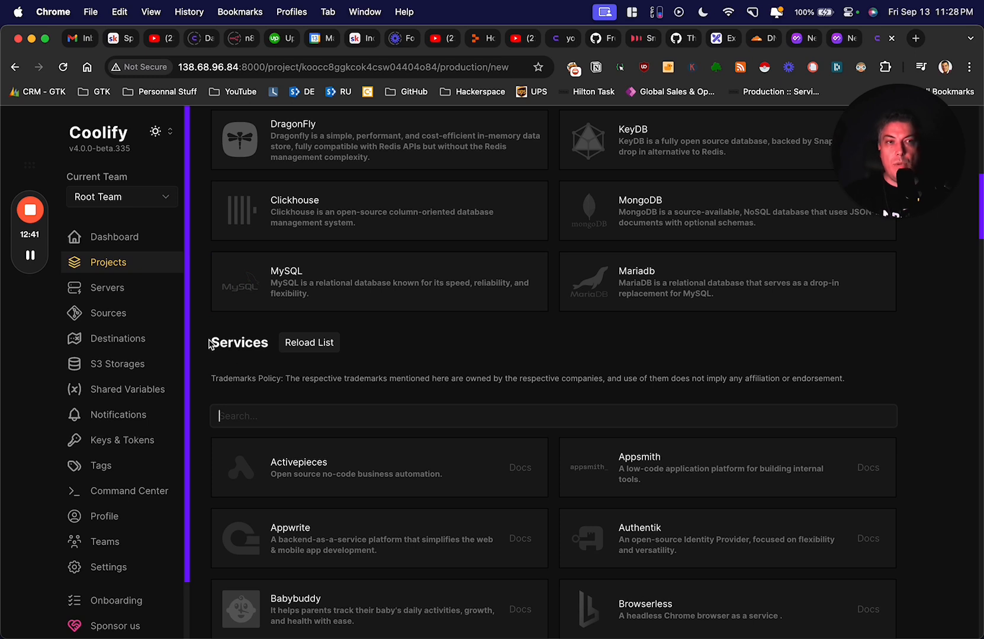
pyautogui.scroll(-1, 239, 345)
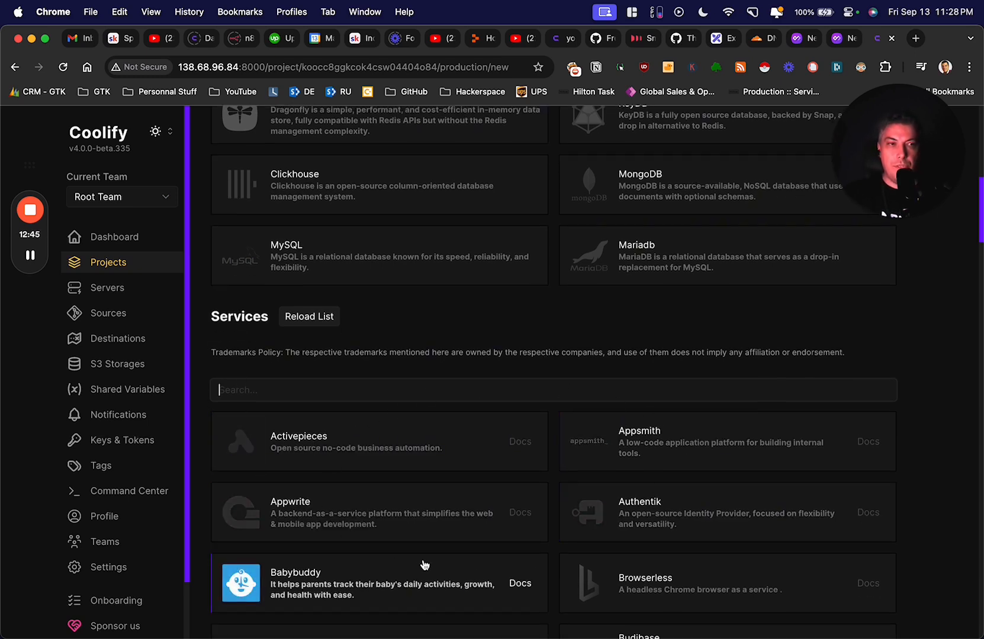
pyautogui.scroll(-1, 424, 564)
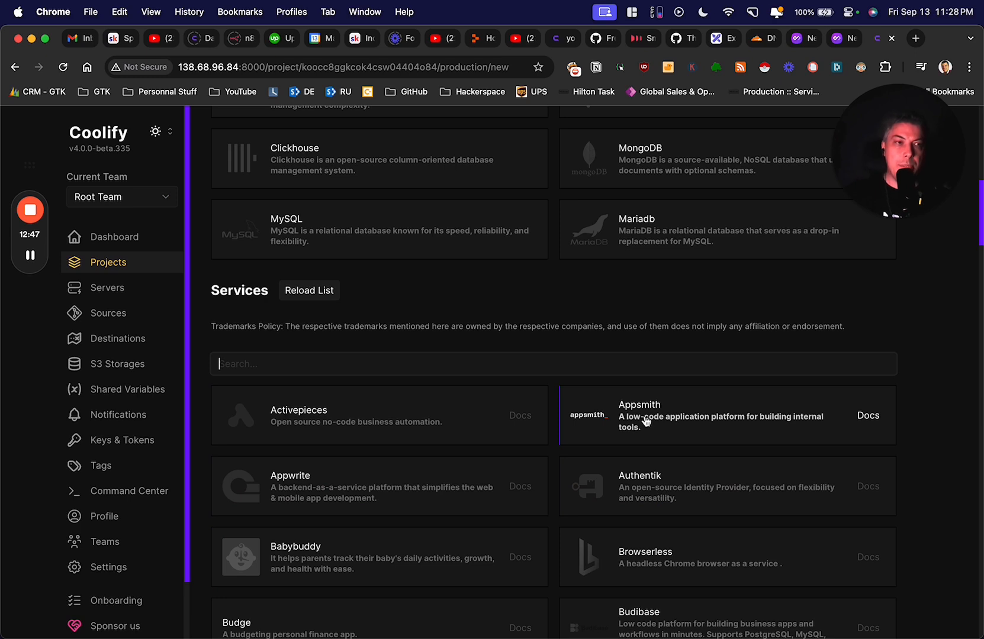
pyautogui.scroll(-2, 646, 420)
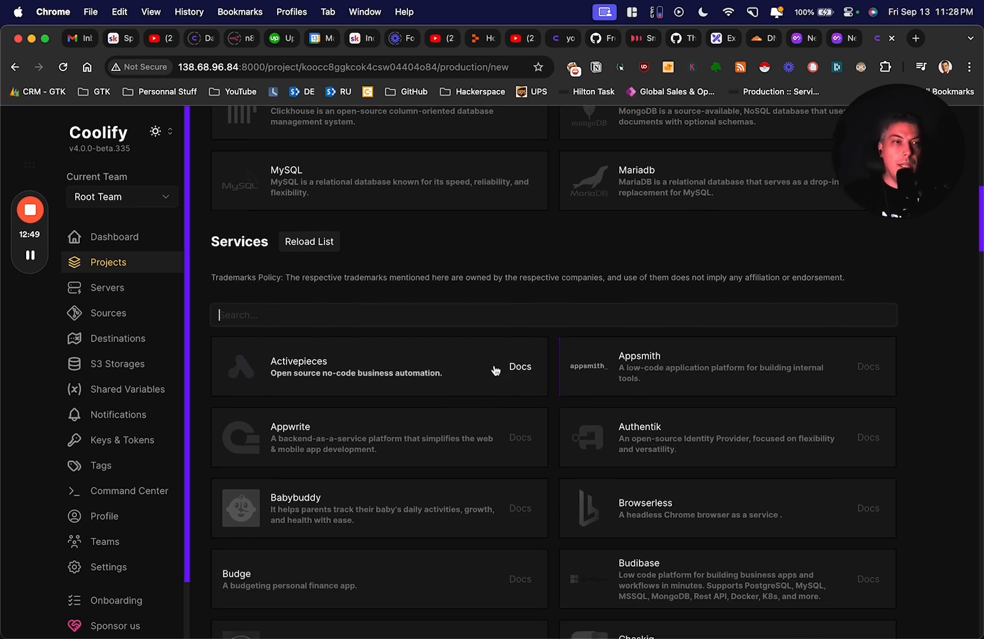
# - Try searching services for 'supa' and 'word', then search 'n8n' instead
pyautogui.write('supa')
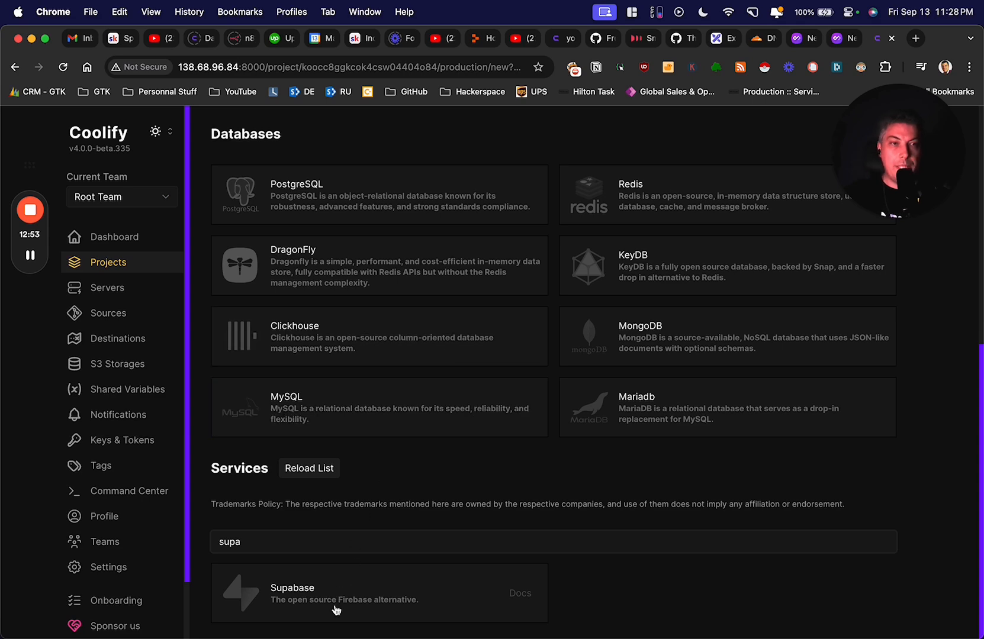
pyautogui.press('super+a')
pyautogui.press('BackSpace')
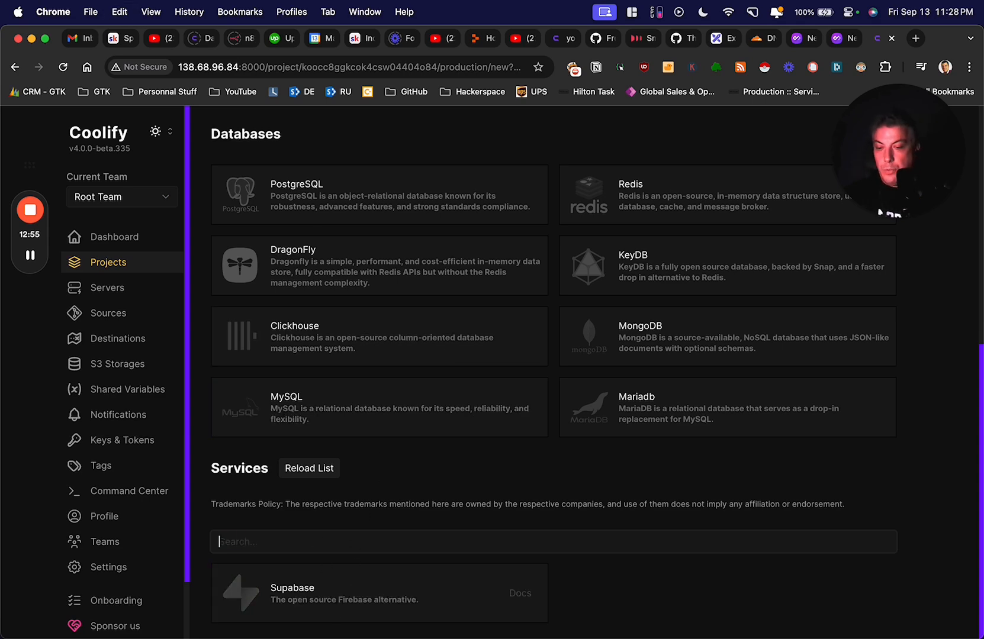
pyautogui.write('word')
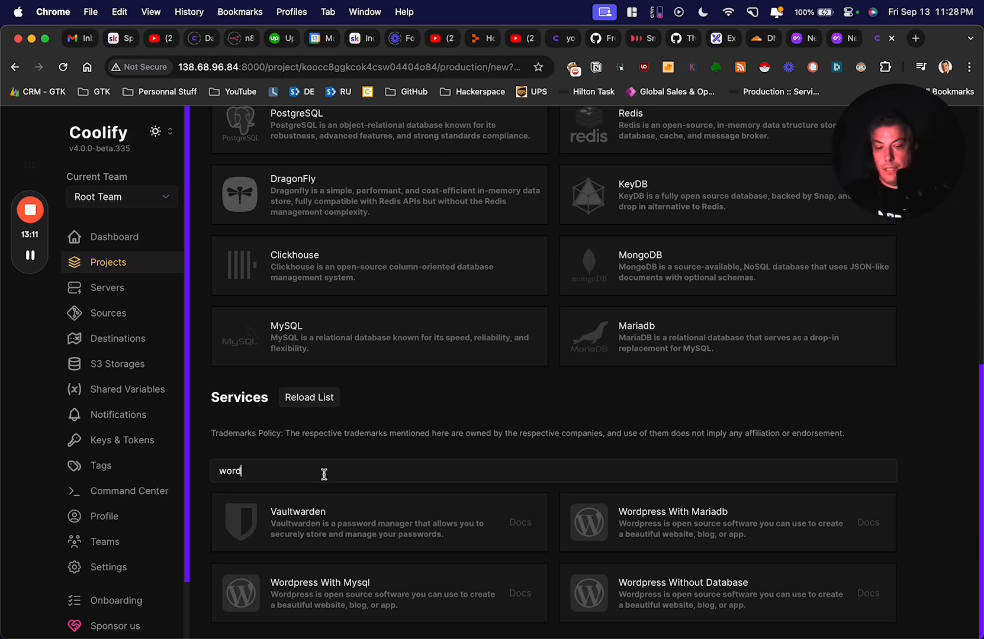
pyautogui.press('BackSpace')
pyautogui.press('BackSpace')
pyautogui.press('BackSpace')
pyautogui.press('BackSpace')
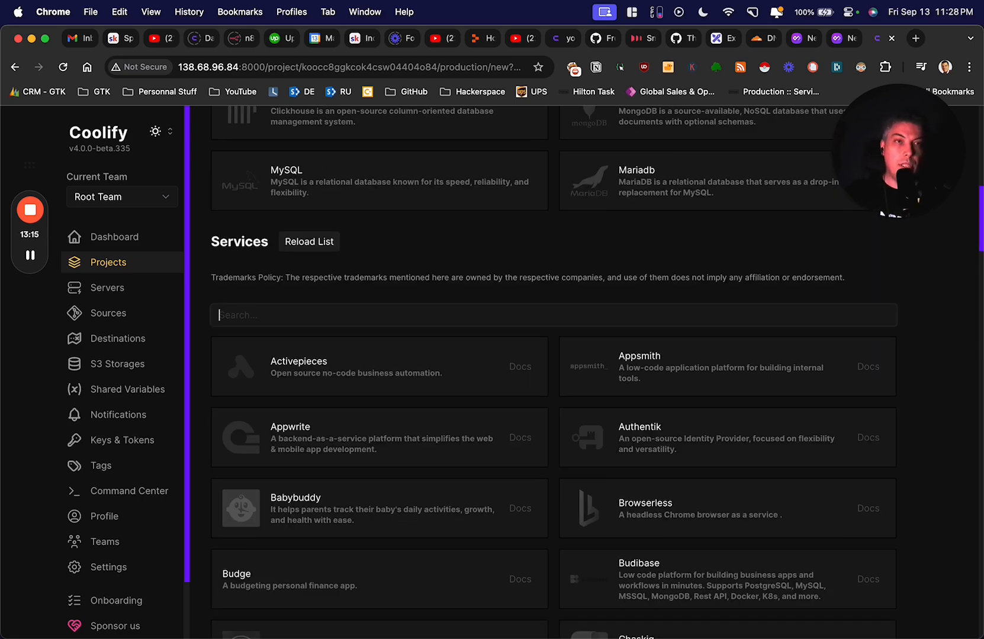
pyautogui.write('n8n')
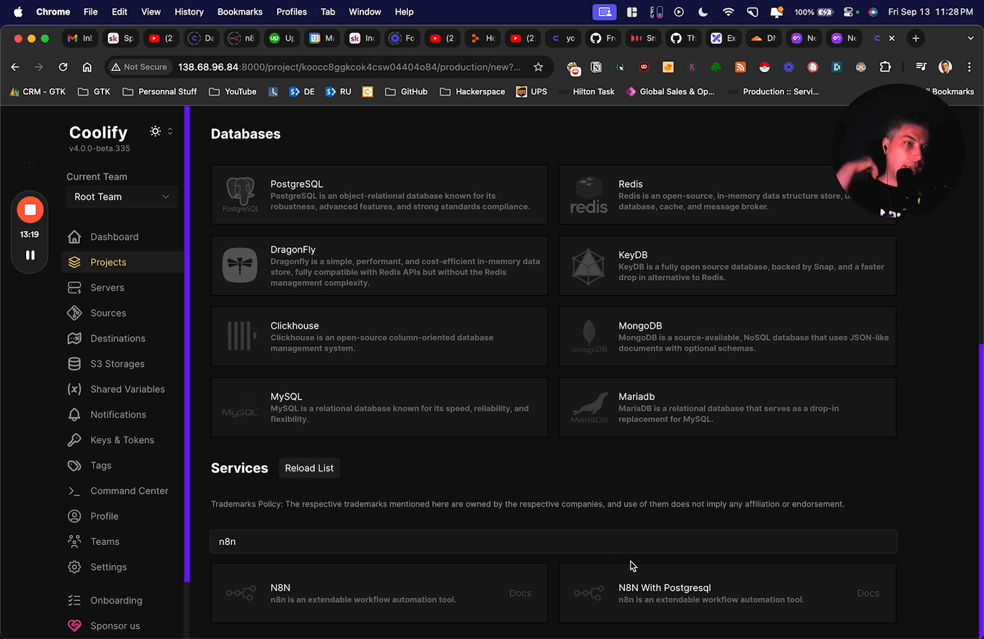
# - Add the N8N With Postgresql template and set its Service Name to n8n-test-demo
pyautogui.click(675, 595)
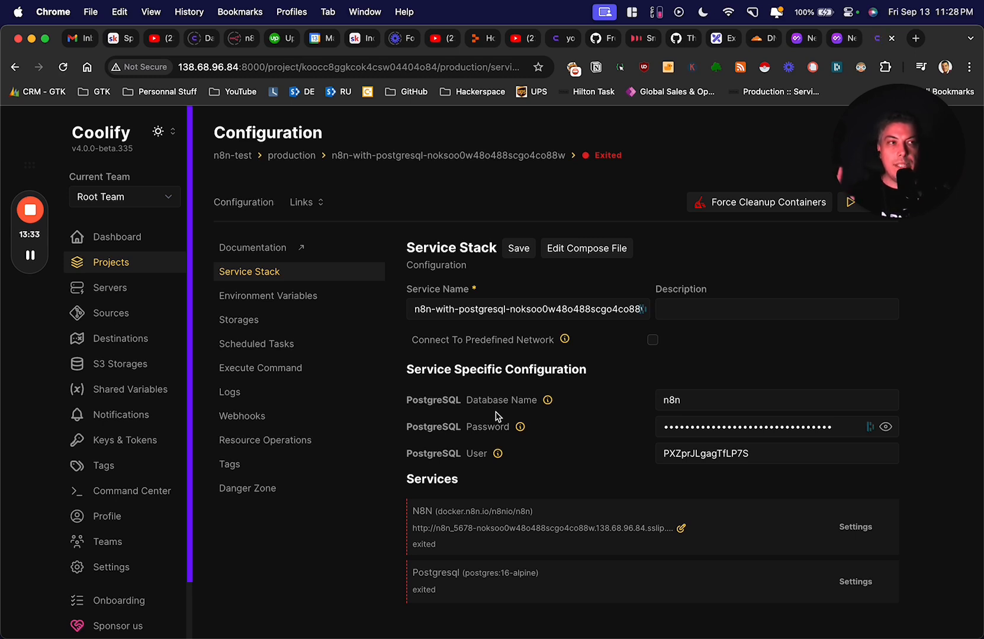
pyautogui.moveTo(883, 155); pyautogui.dragTo(97, 546)
pyautogui.click(446, 307)
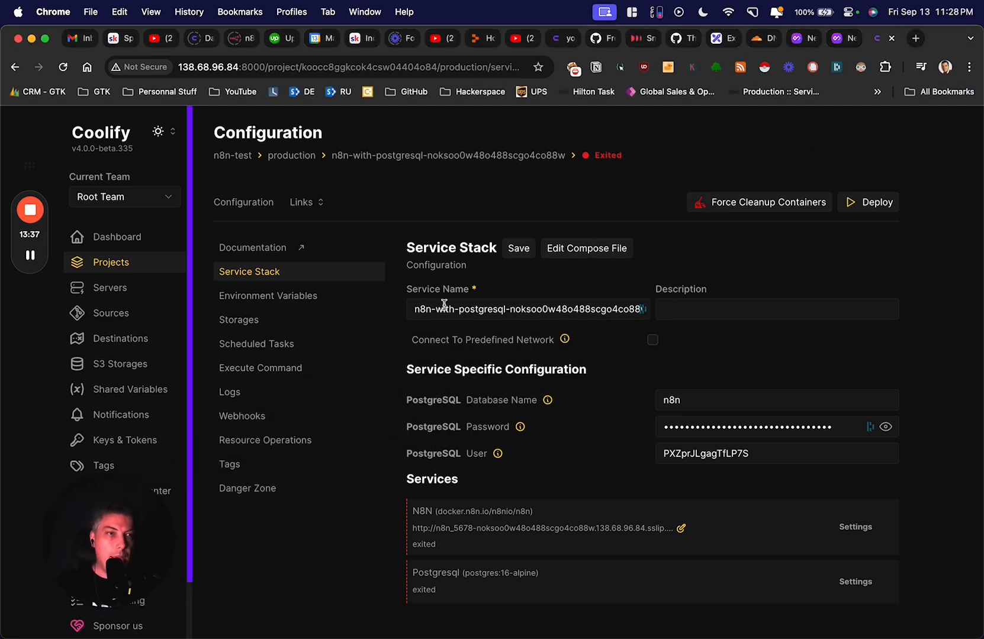
pyautogui.press('super+a')
pyautogui.write('n')
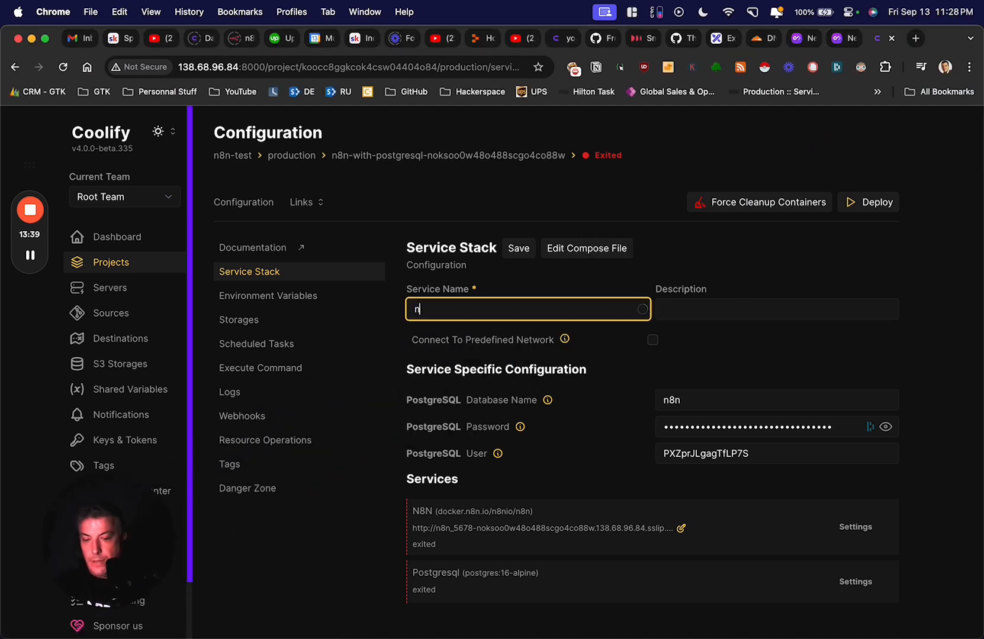
pyautogui.write('8n-test-s')
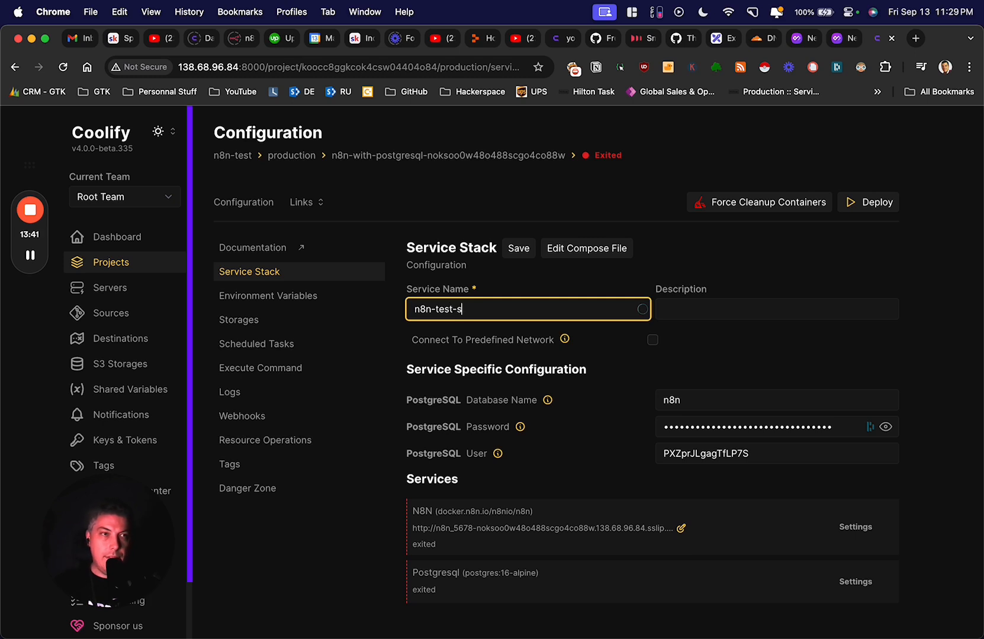
pyautogui.press('BackSpace')
pyautogui.write('demo')
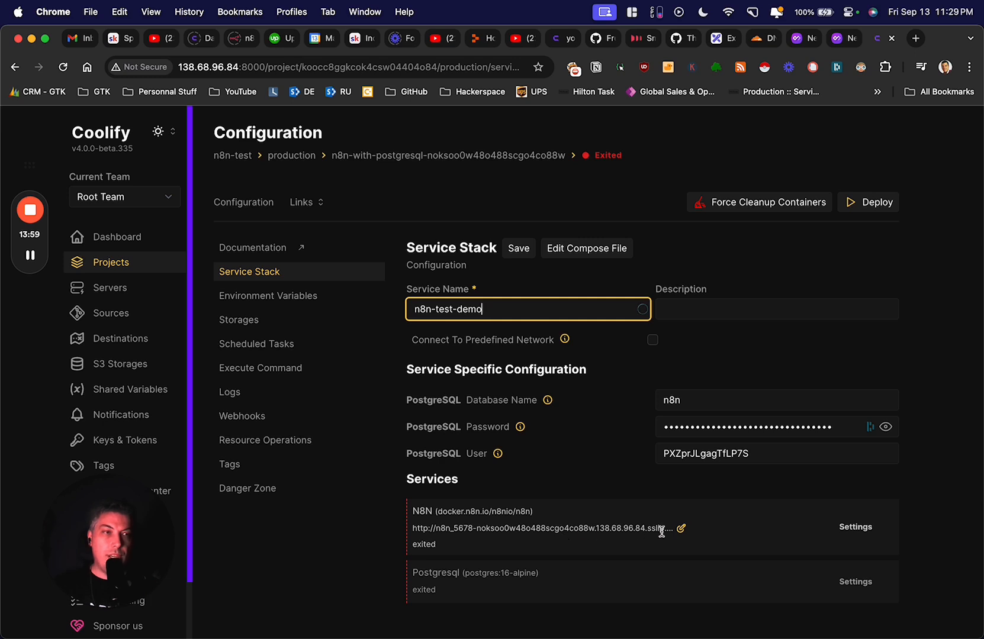
pyautogui.click(681, 528)
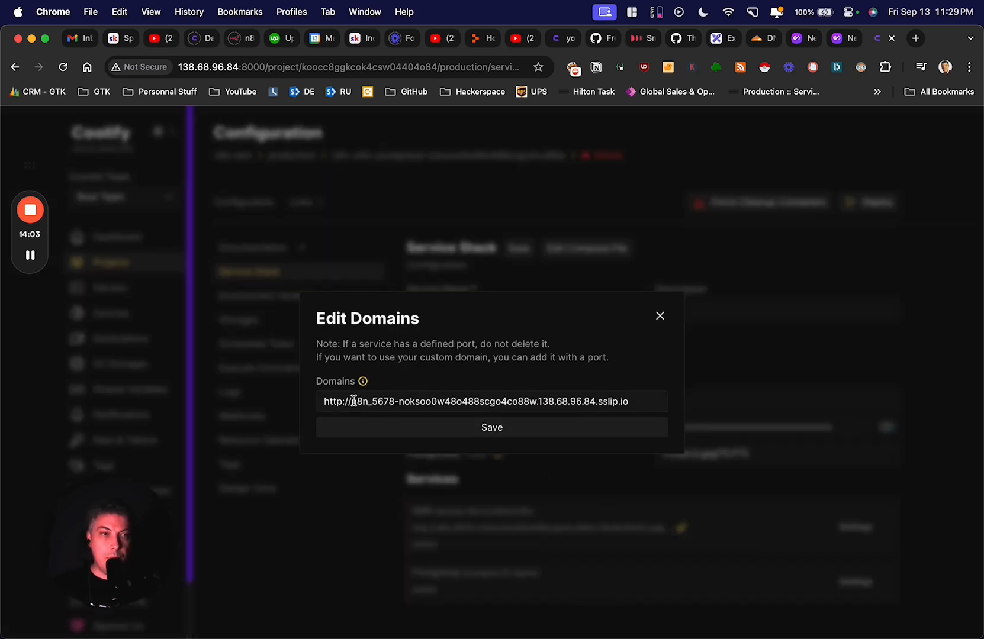
pyautogui.moveTo(353, 401); pyautogui.dragTo(643, 398)
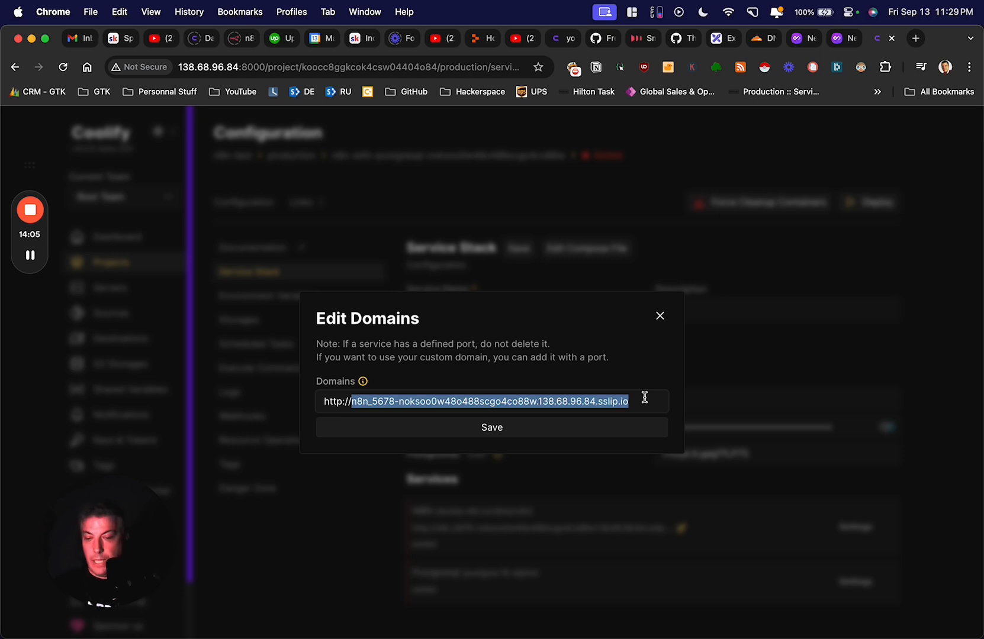
pyautogui.write('n8n.ma')
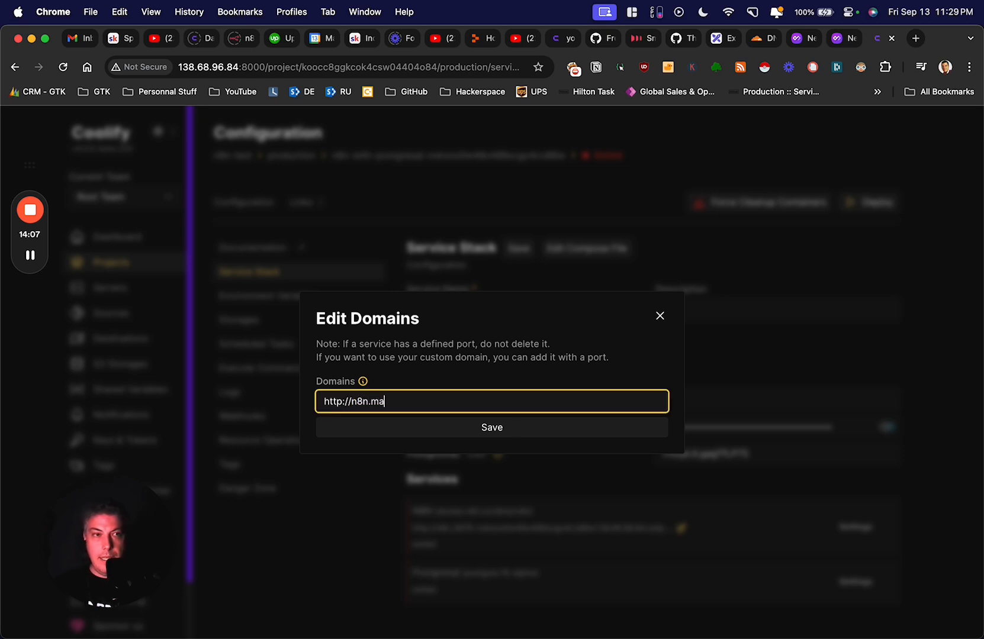
pyautogui.write('keautomation.co')
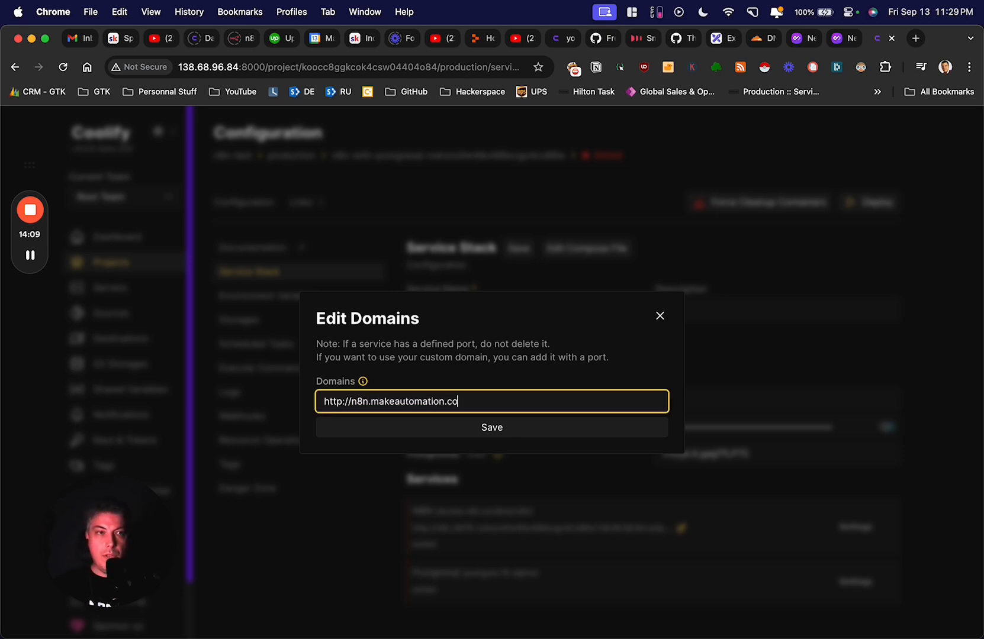
pyautogui.click(492, 427)
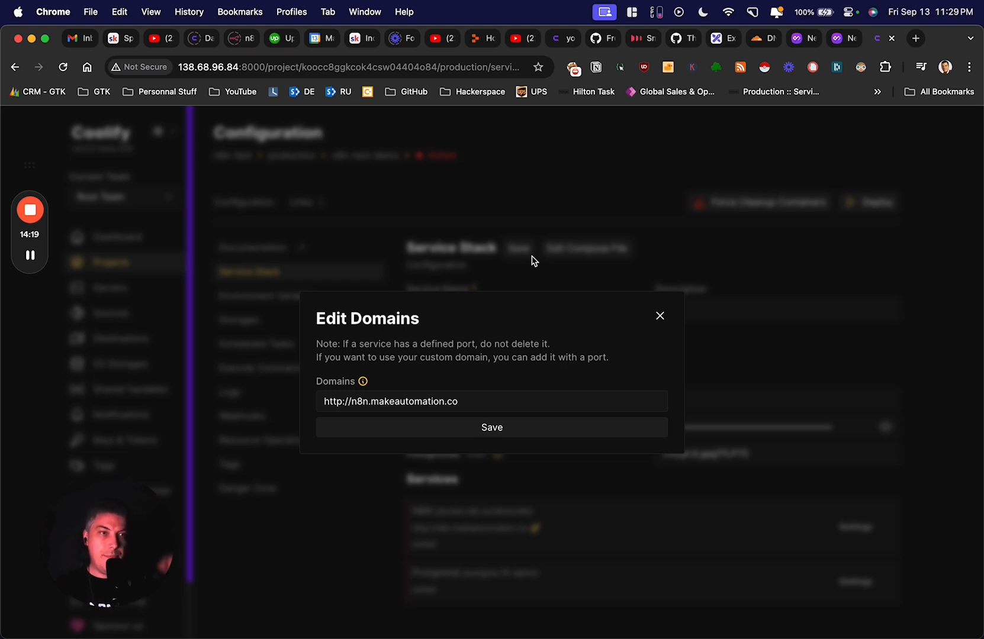
pyautogui.click(660, 316)
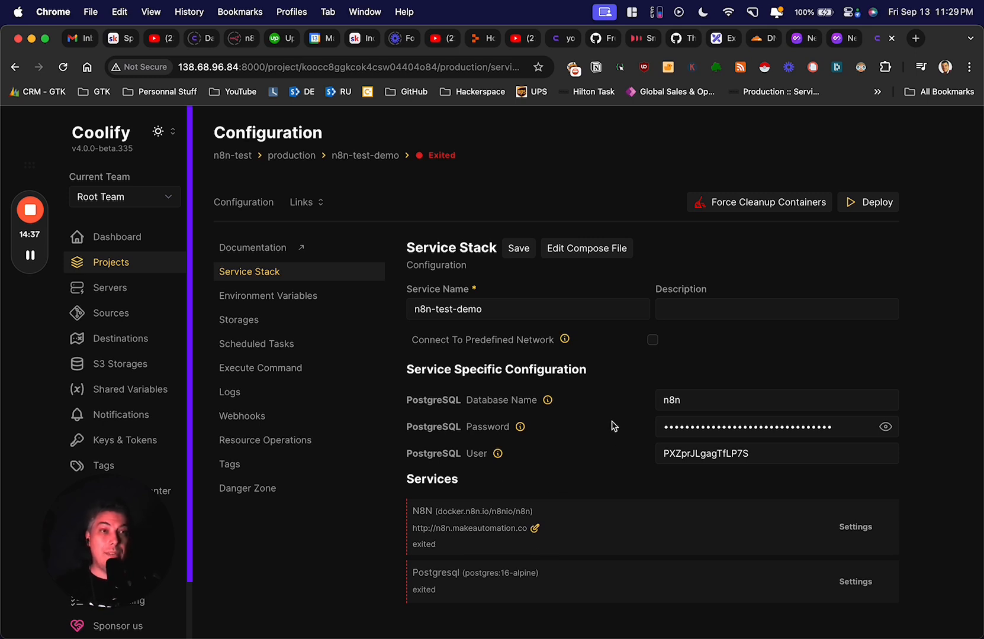
# - Deploy the n8n-test-demo stack until Postgresql is healthy and the n8n container starts
pyautogui.click(868, 203)
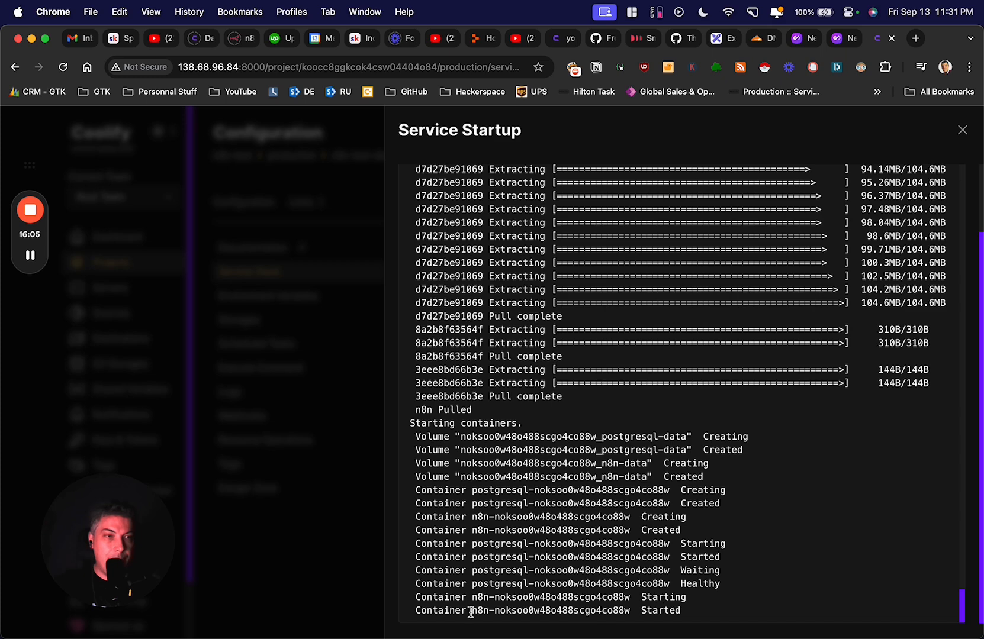
pyautogui.click(962, 130)
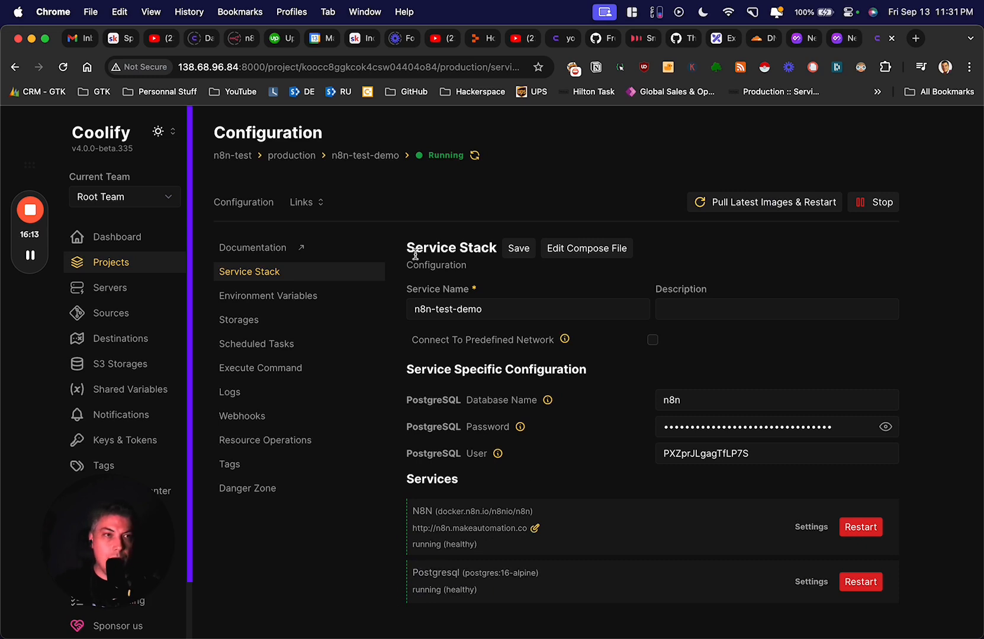
pyautogui.click(321, 205)
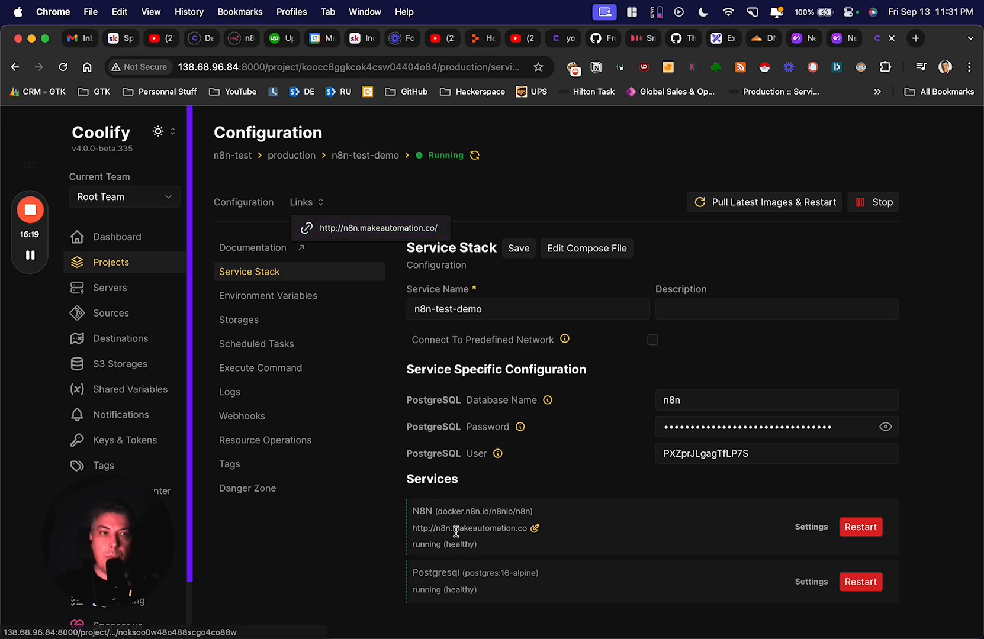
pyautogui.click(366, 231)
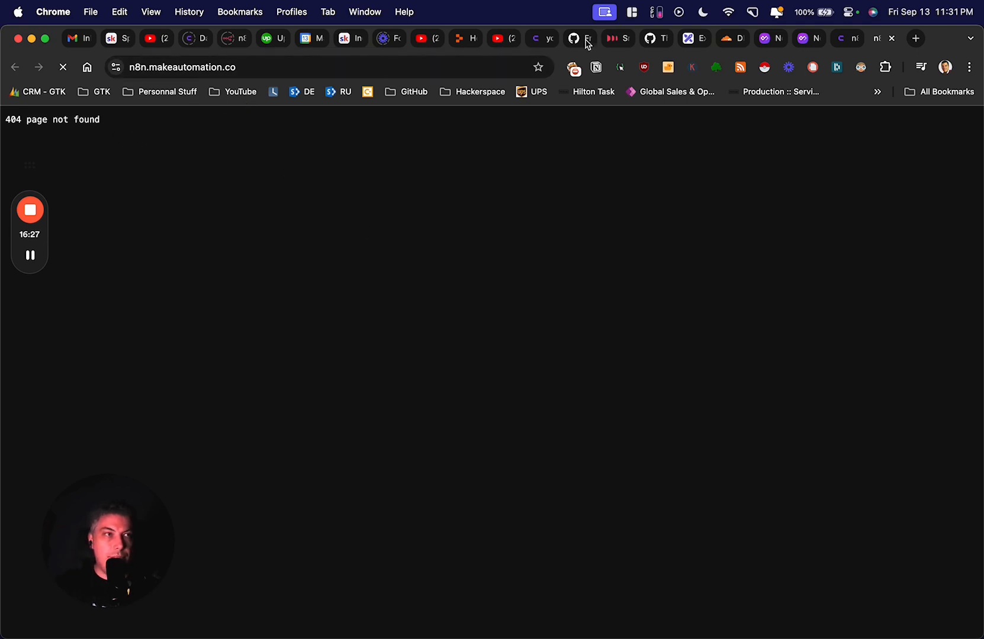
# - Set the n8n A record (138.68.96.84) in Cloudflare to DNS only and save
pyautogui.click(739, 40)
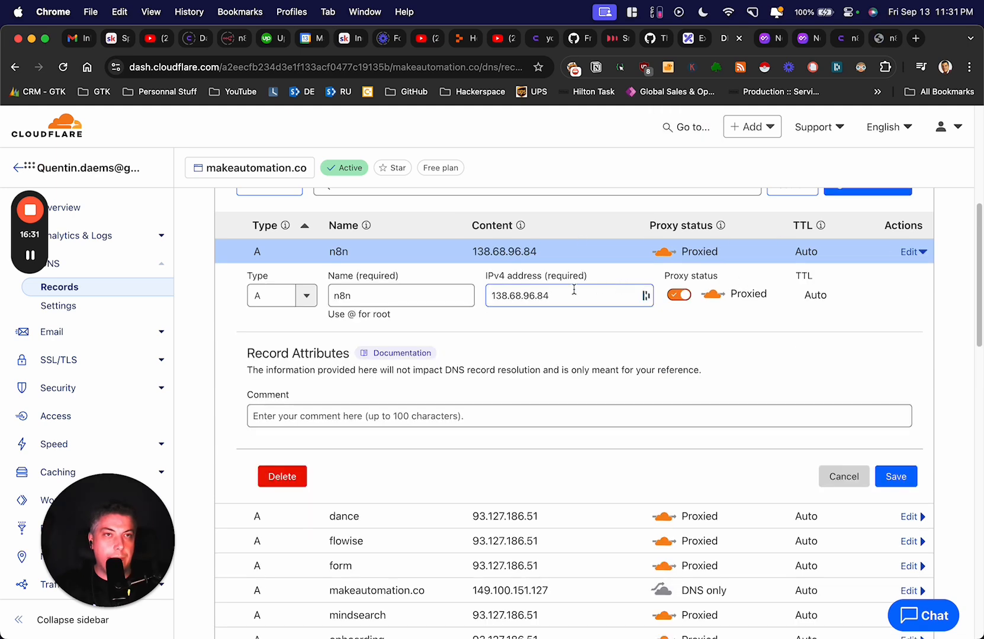
pyautogui.click(685, 297)
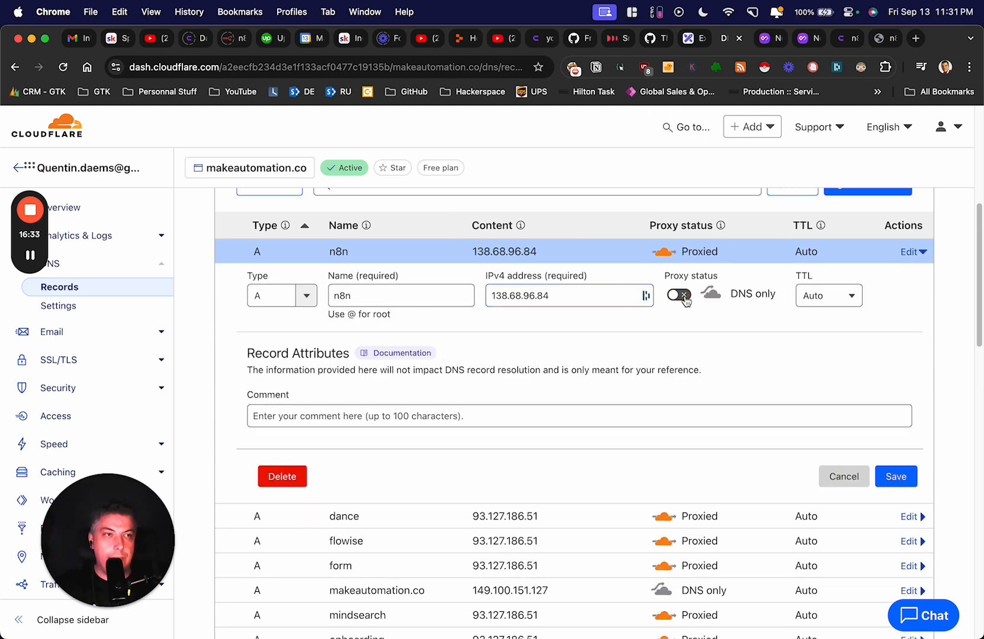
pyautogui.click(896, 478)
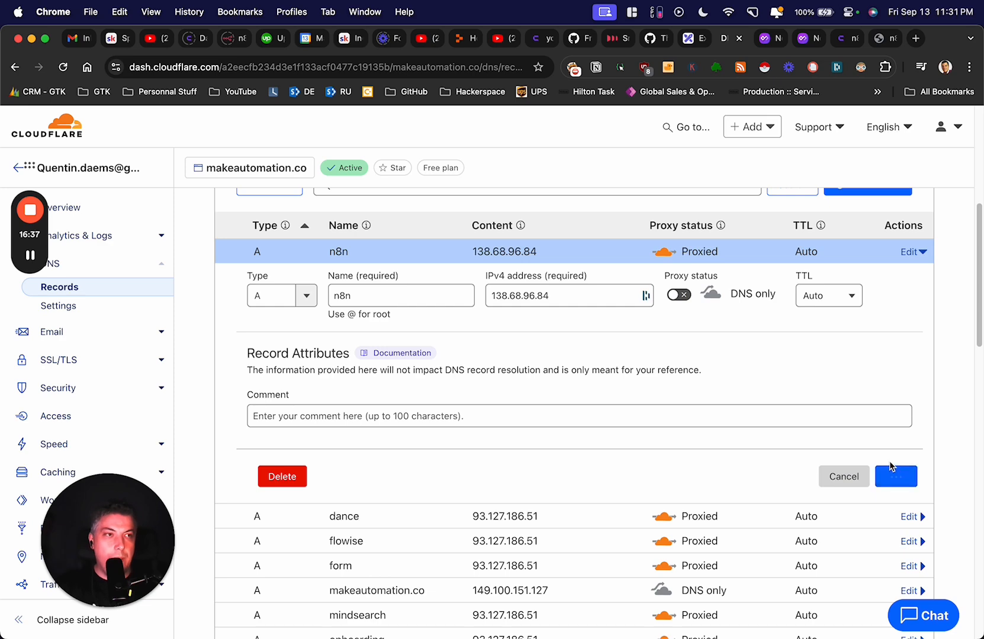
# - Reload n8n.makeautomation.co, still seeing 404, then return to the Coolify configuration tab
pyautogui.click(885, 41)
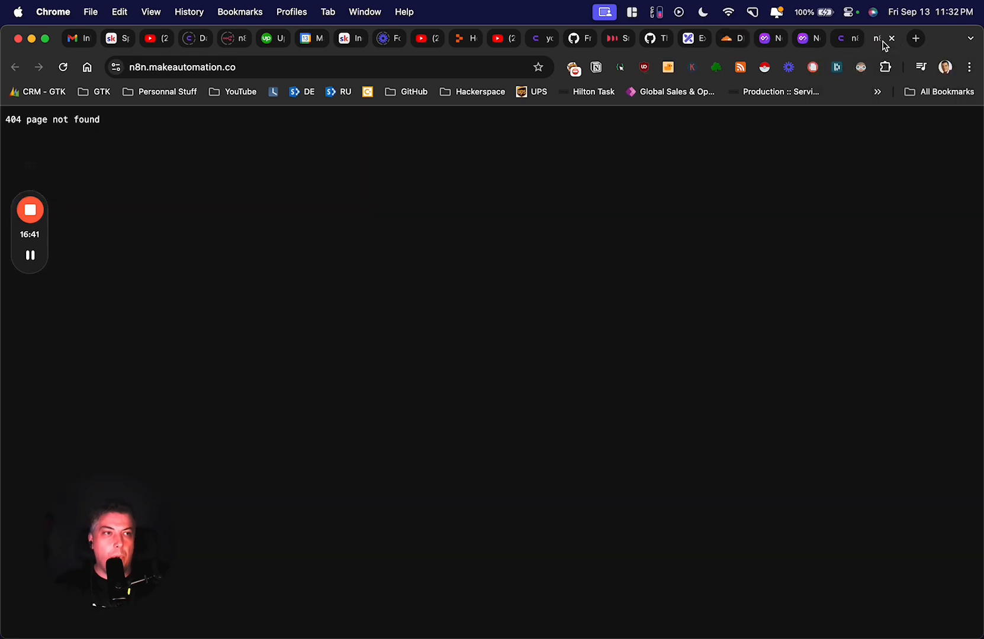
pyautogui.click(259, 67)
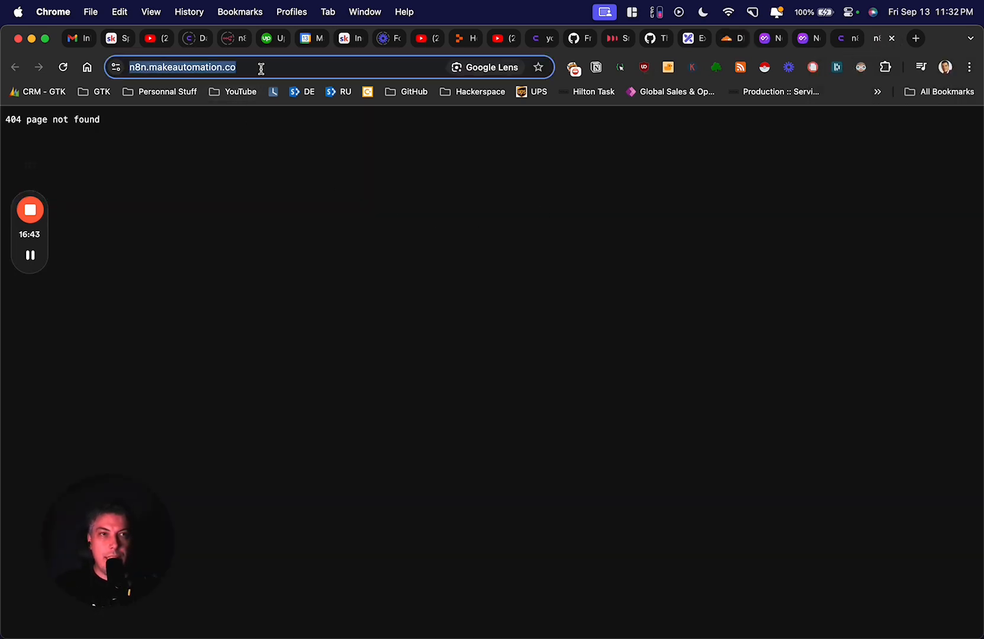
pyautogui.click(62, 67)
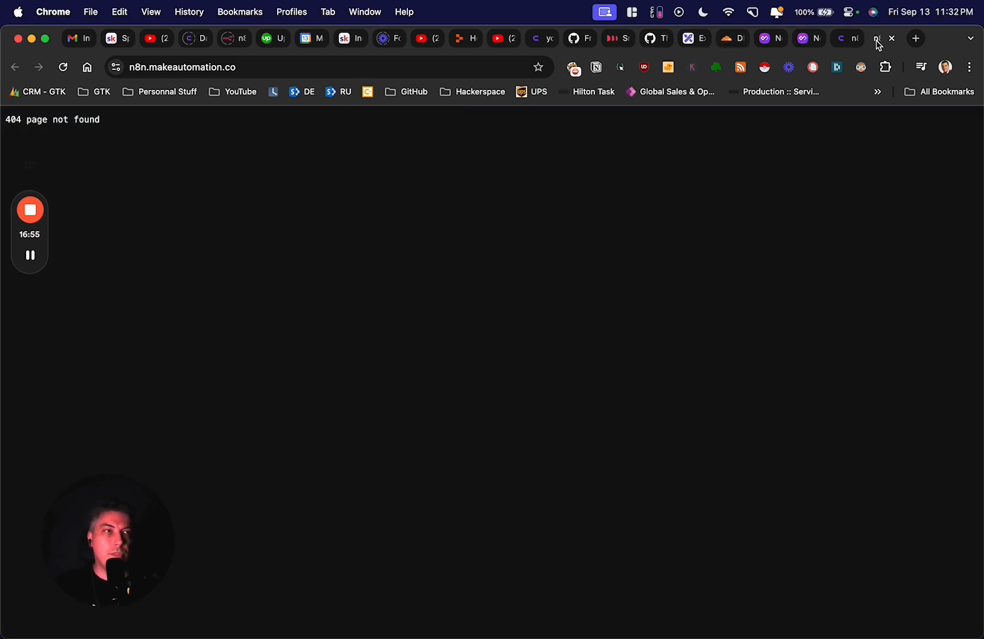
pyautogui.click(846, 38)
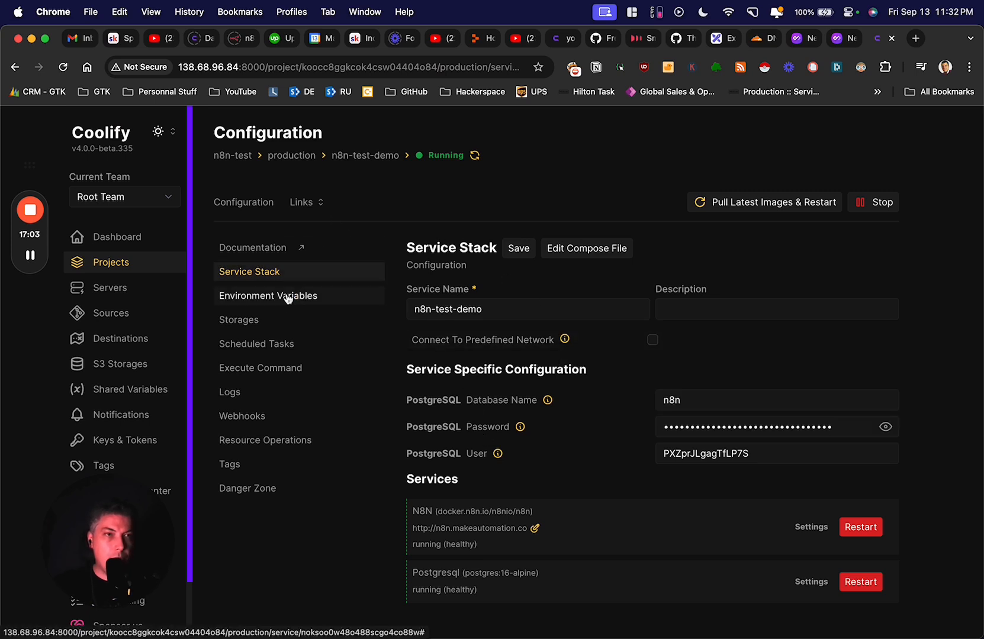
pyautogui.moveTo(302, 203)
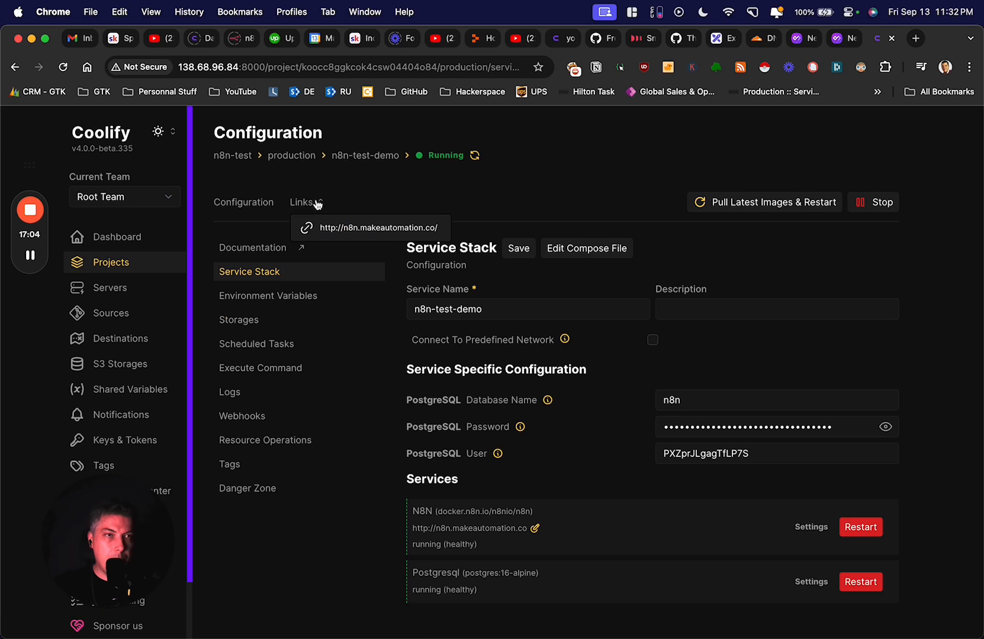
pyautogui.click(337, 226)
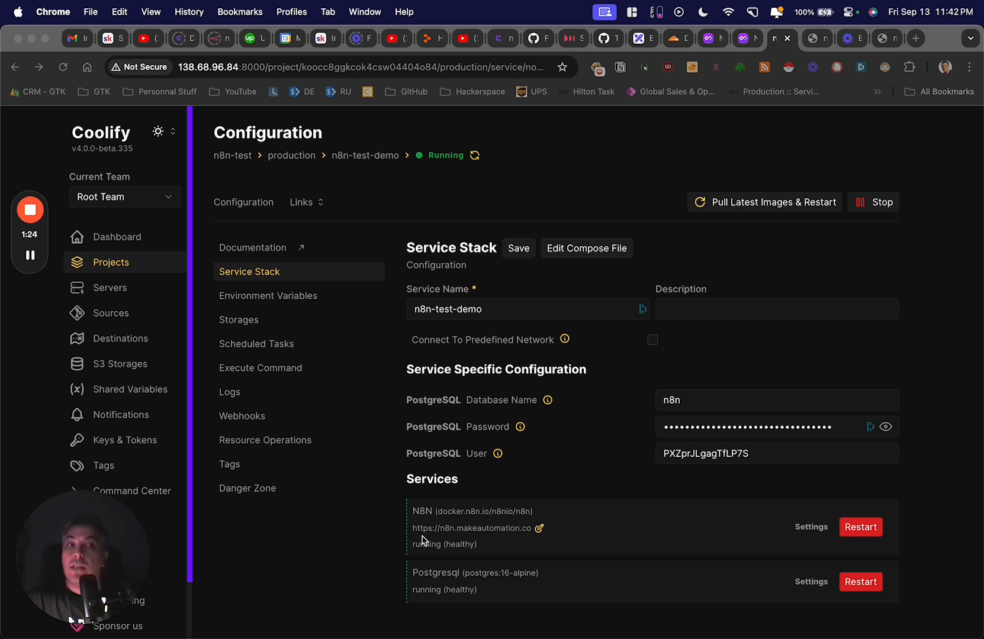
# - Enter the owner's e-mail, first name, last name and password, and opt in to updates
pyautogui.click(881, 39)
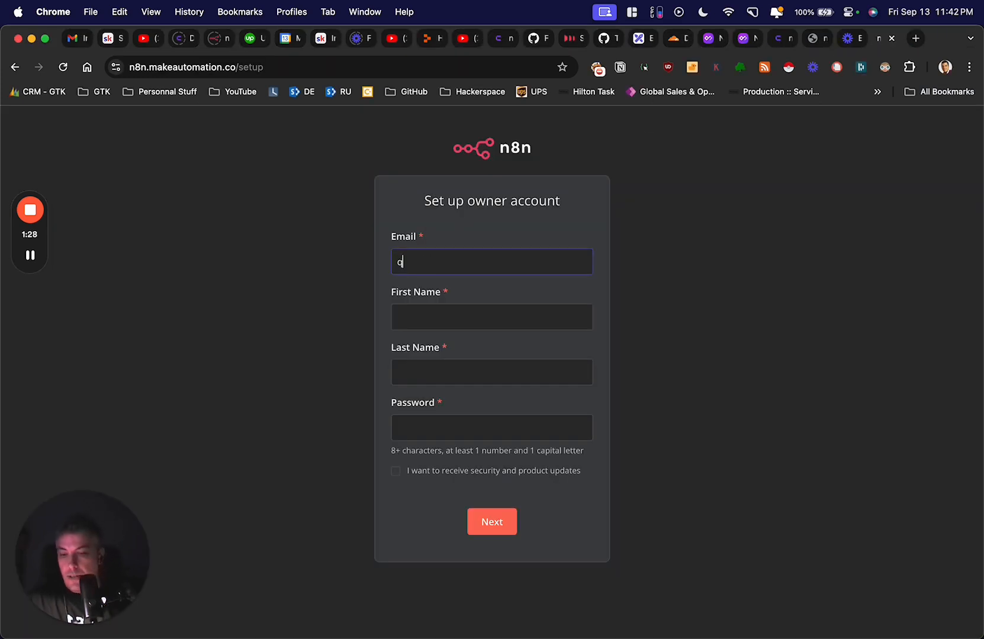
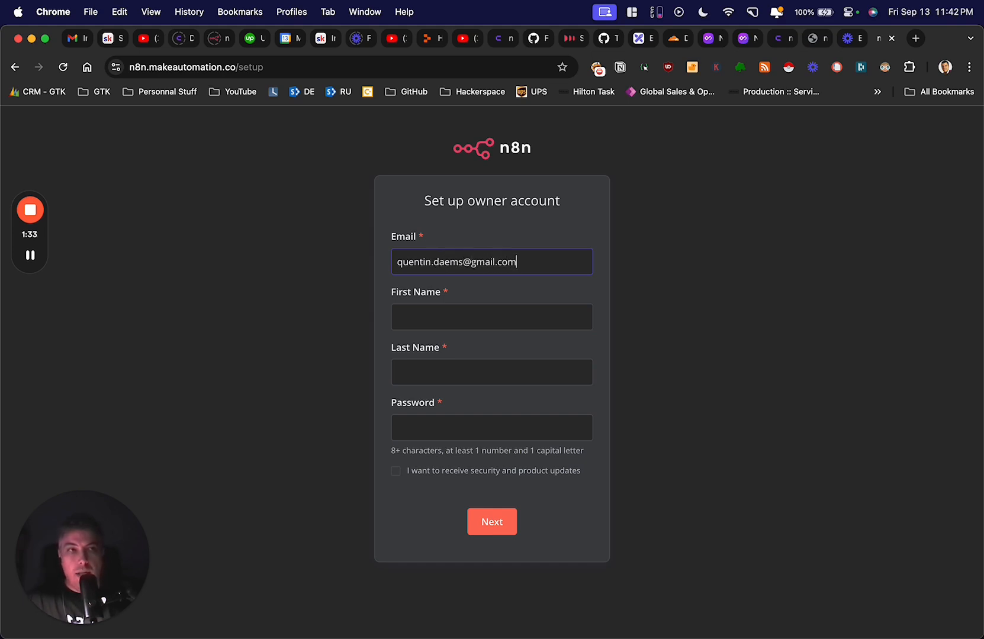
pyautogui.press('Tab')
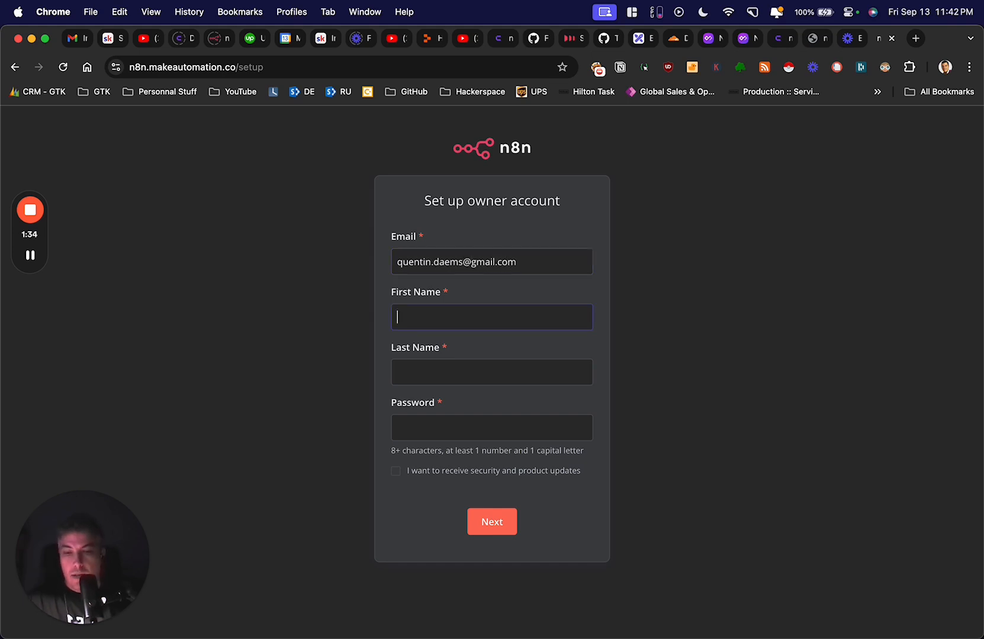
pyautogui.write('Quentin')
pyautogui.press('Tab')
pyautogui.write('Daems')
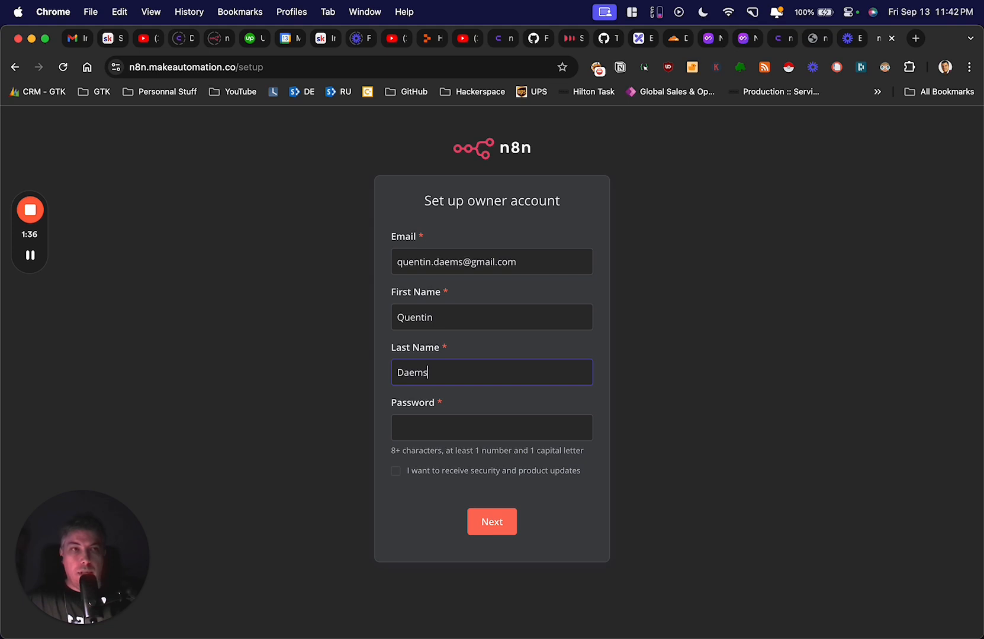
pyautogui.press('Tab')
pyautogui.write('•••••••••••')
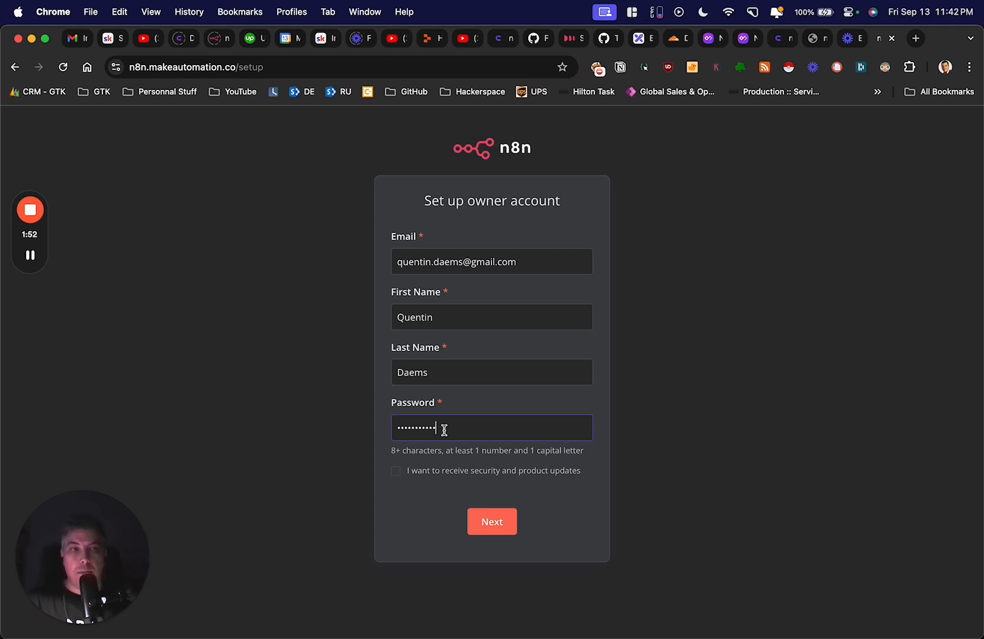
pyautogui.click(396, 473)
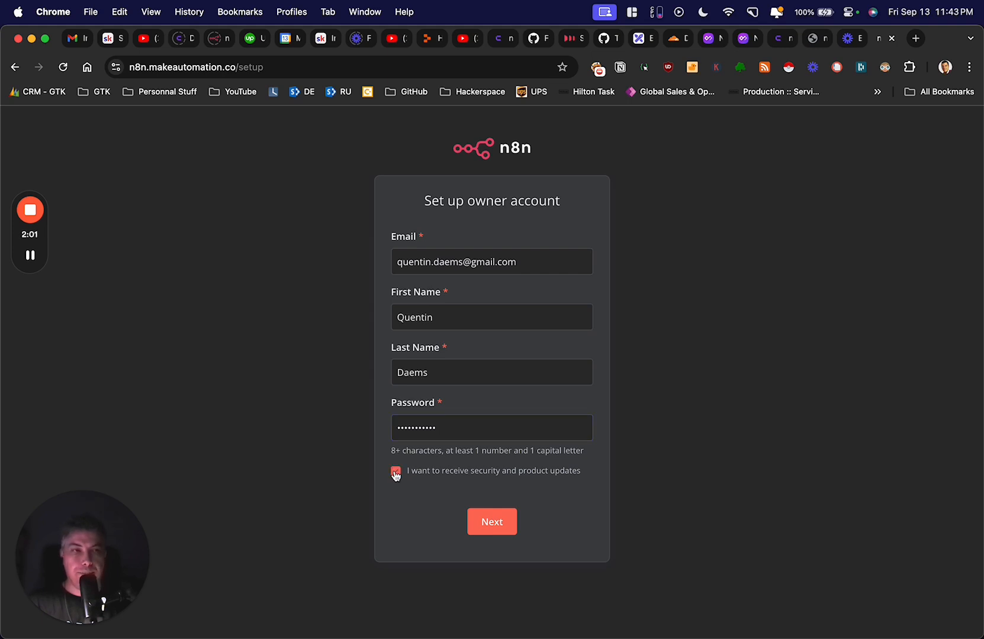
# - Submit the completed n8n owner-account form, leaving the updates opt-in unchecked
pyautogui.click(488, 524)
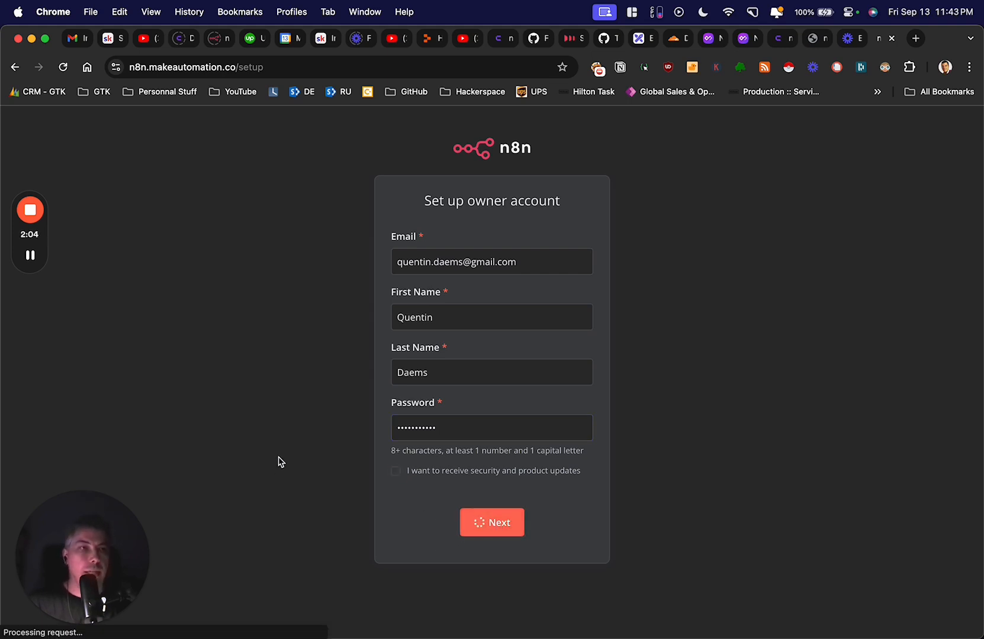